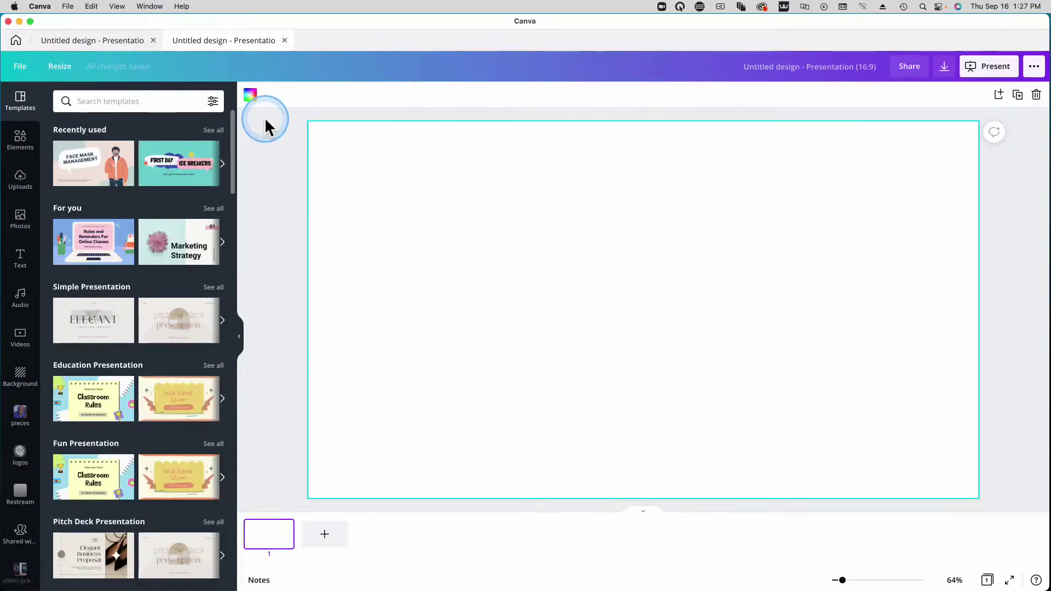
# Set the blank page's background colour to black
pyautogui.click(251, 97)
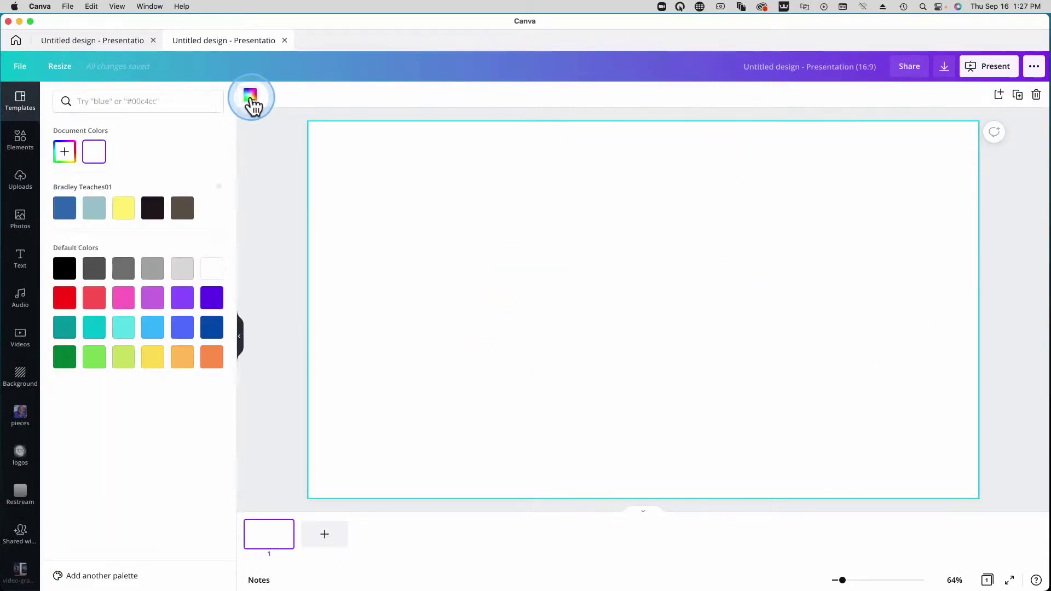
pyautogui.click(65, 268)
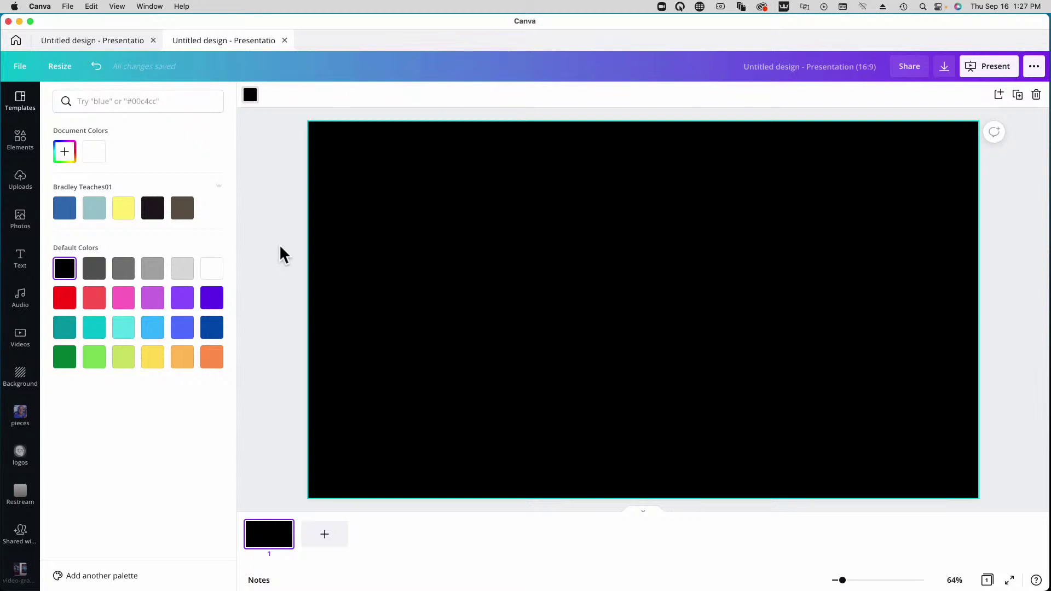
# Add a square shape, place it over the page's upper-left corner and stretch it past the bottom edge as a full-height strip
pyautogui.click(23, 144)
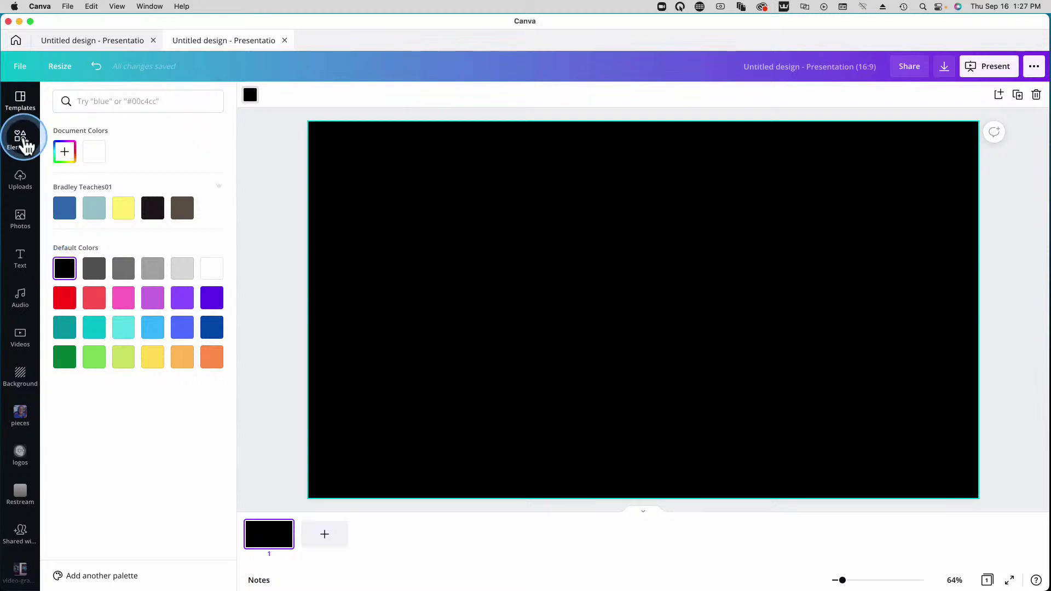
pyautogui.click(72, 196)
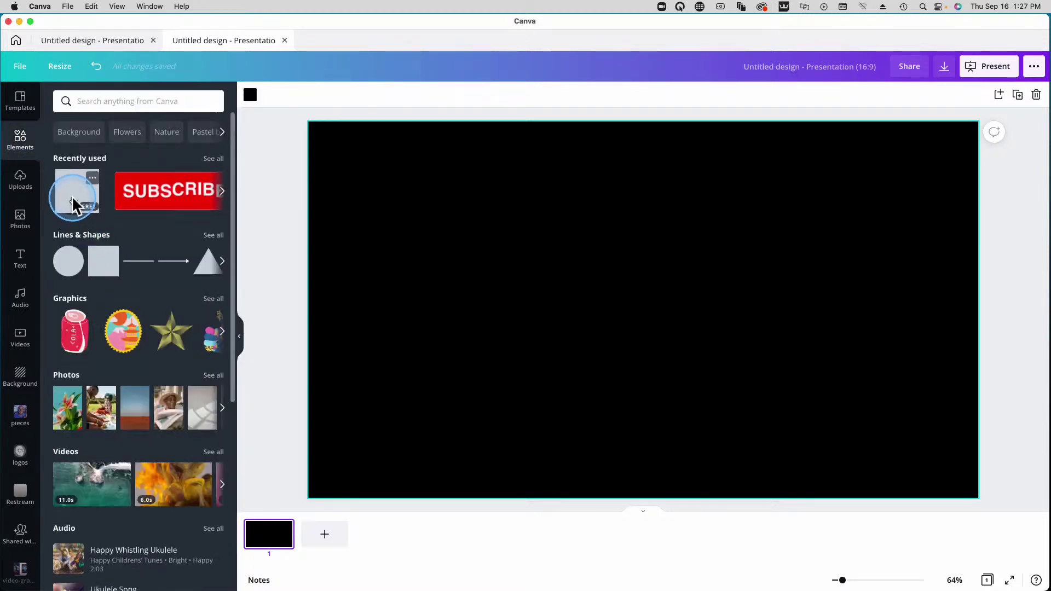
pyautogui.moveTo(622, 363); pyautogui.dragTo(363, 288)
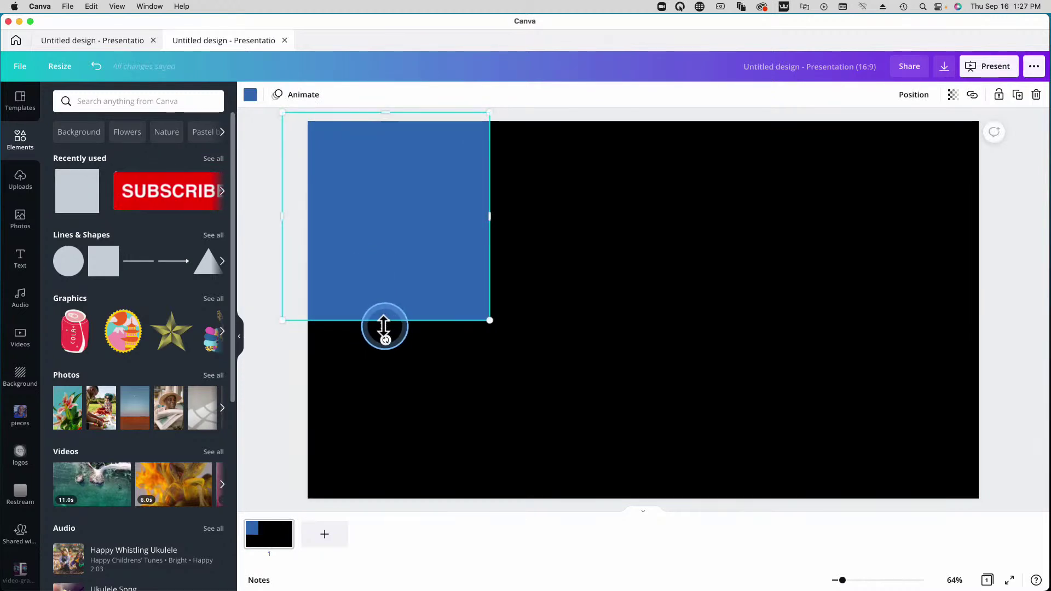
pyautogui.moveTo(386, 322); pyautogui.dragTo(399, 535)
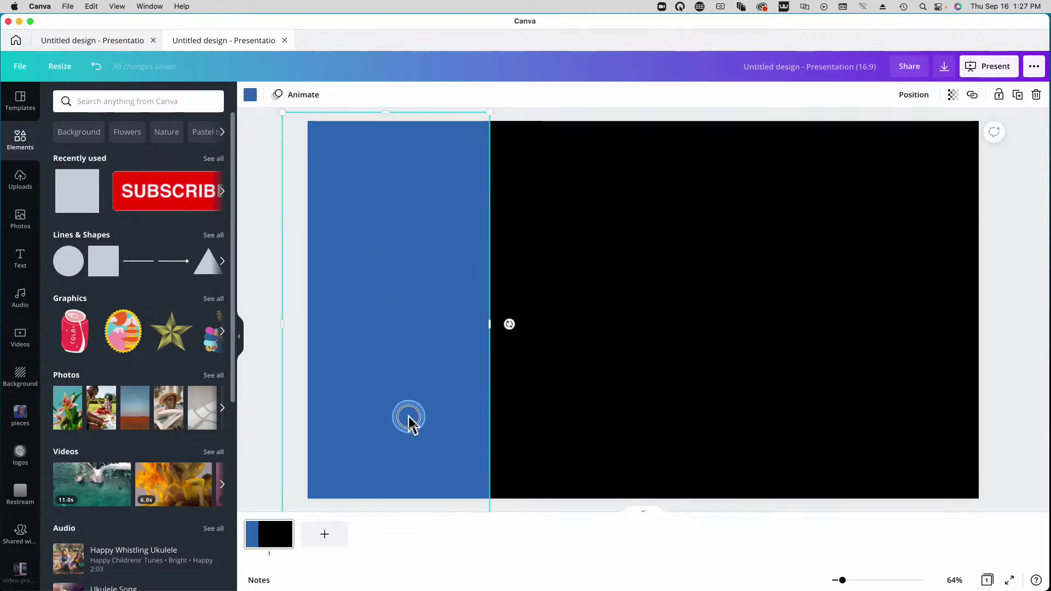
# Duplicate the blue strip twice, placing one copy on the right half of the page and the other overlapping the left strip's edge
pyautogui.moveTo(408, 416); pyautogui.dragTo(793, 362)
pyautogui.moveTo(446, 347); pyautogui.dragTo(688, 352)
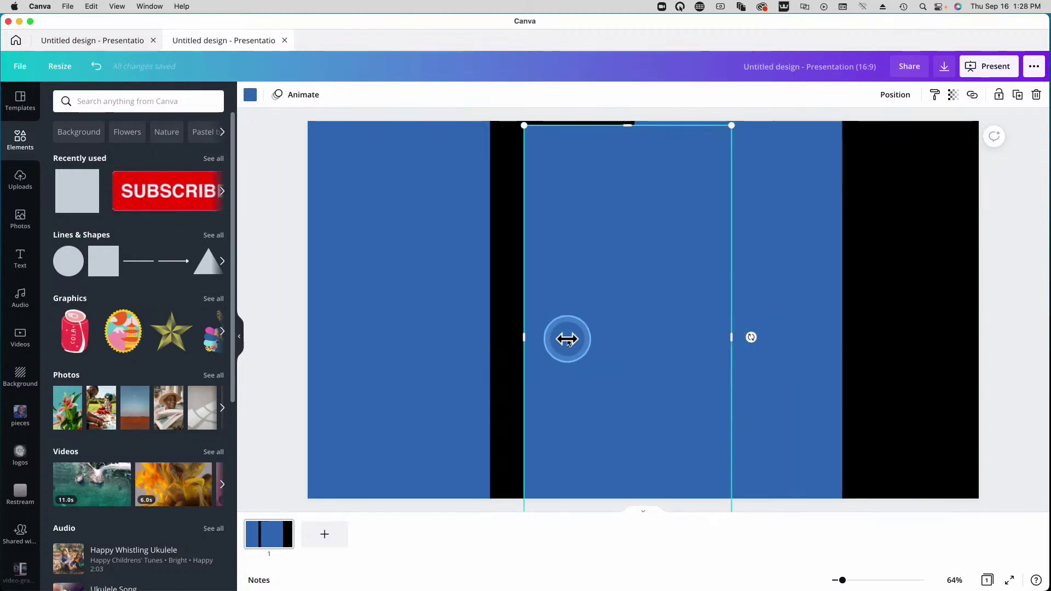
pyautogui.moveTo(566, 335); pyautogui.dragTo(512, 336)
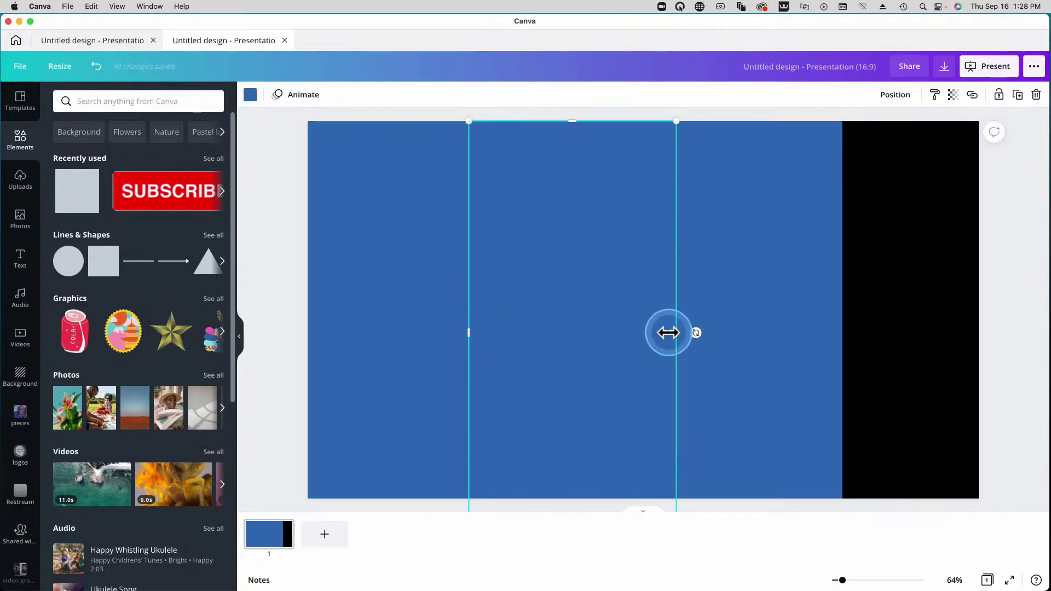
# Narrow the middle strip to about 387 wide, then slide the right strip over its edge and widen it past the page's right edge
pyautogui.moveTo(675, 332); pyautogui.dragTo(602, 330)
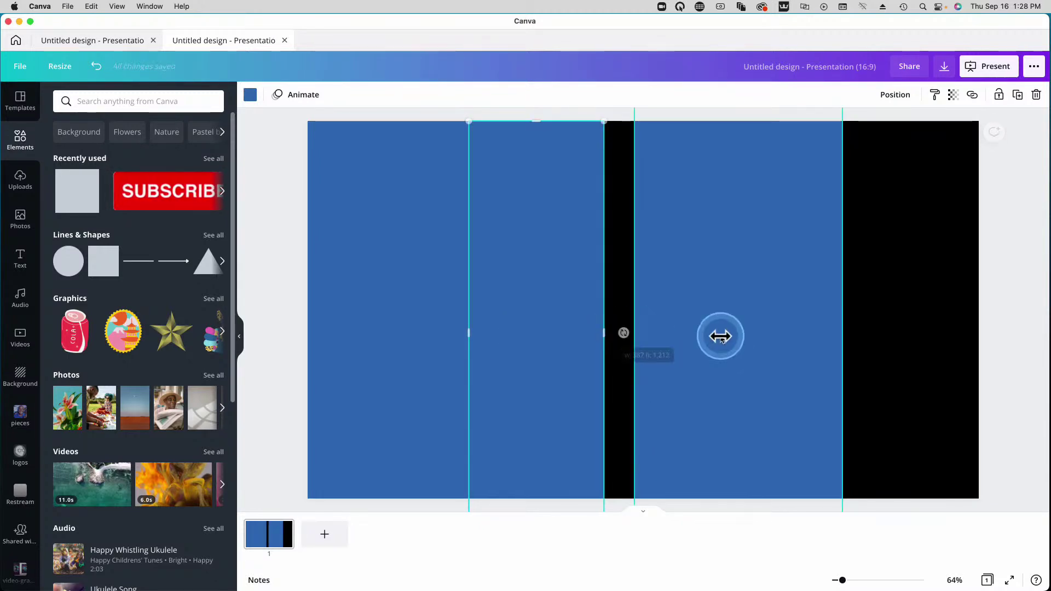
pyautogui.moveTo(721, 336); pyautogui.dragTo(680, 336)
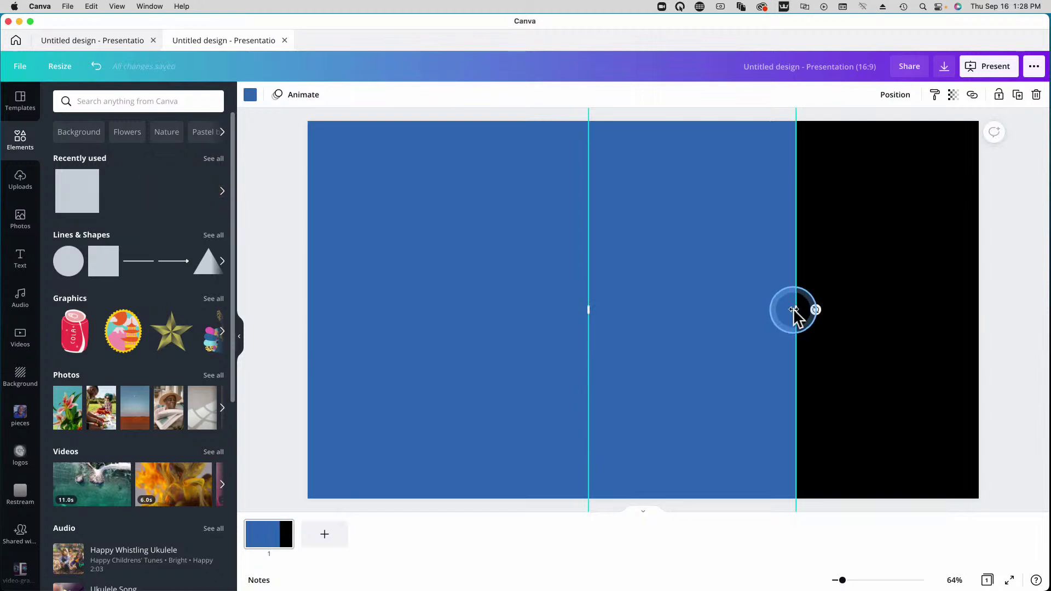
pyautogui.moveTo(794, 310); pyautogui.dragTo(989, 329)
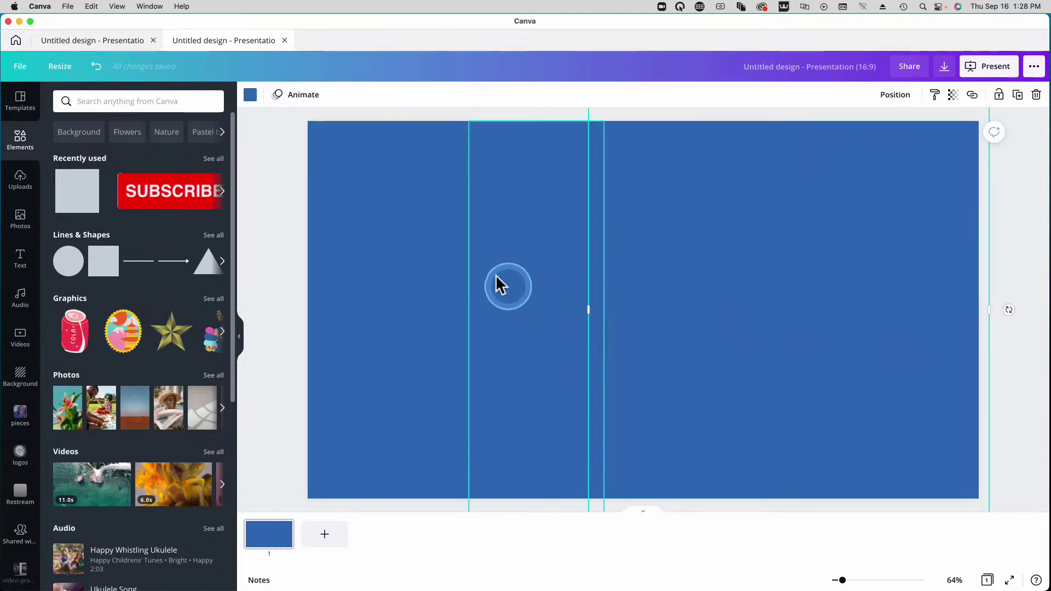
# Recolour the wide right strip medium grey and the left strip white
pyautogui.click(253, 96)
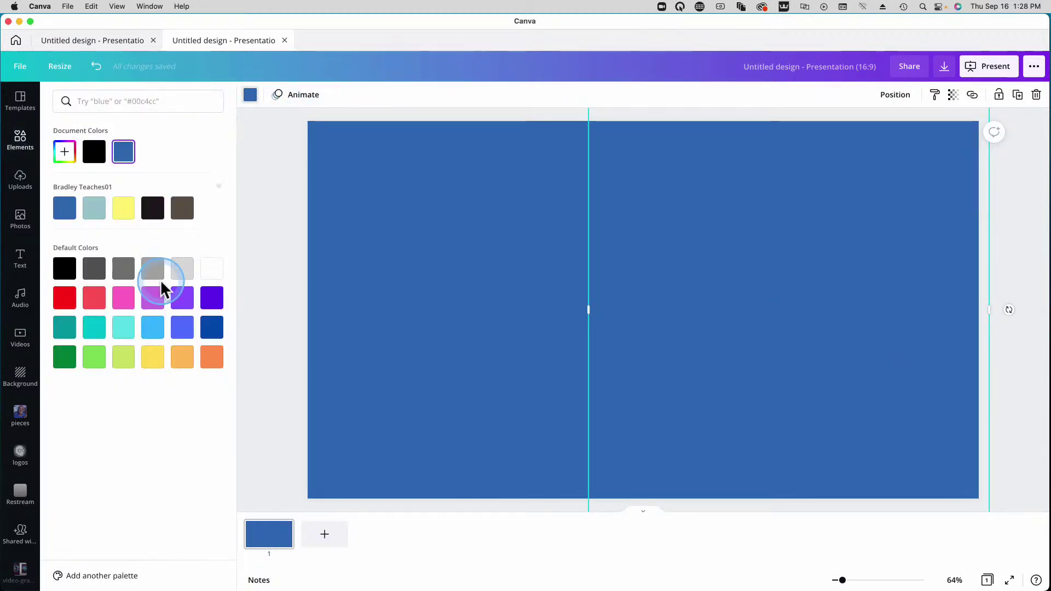
pyautogui.click(154, 270)
pyautogui.click(354, 266)
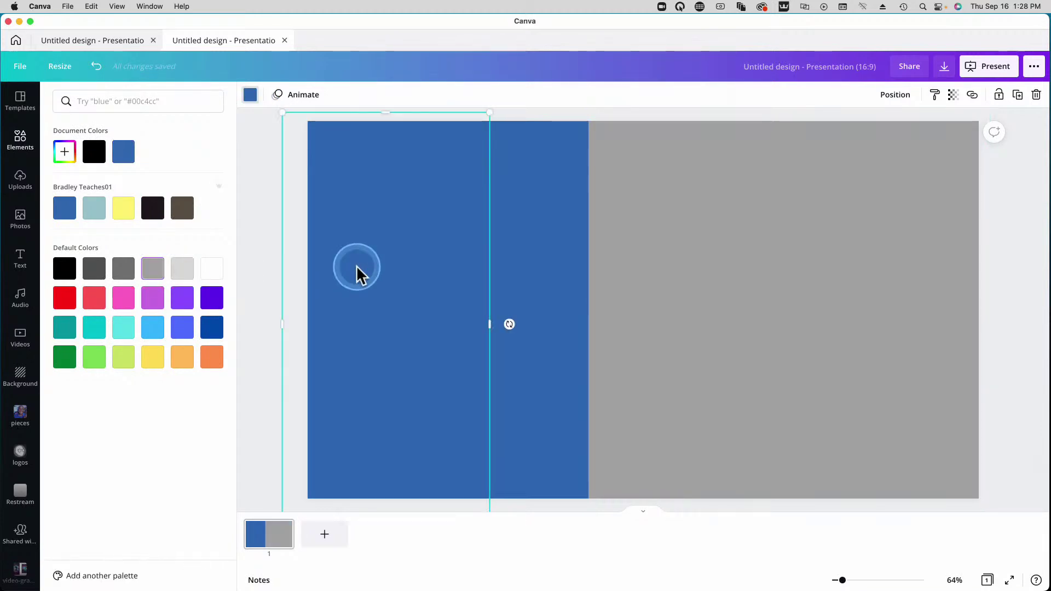
pyautogui.click(212, 269)
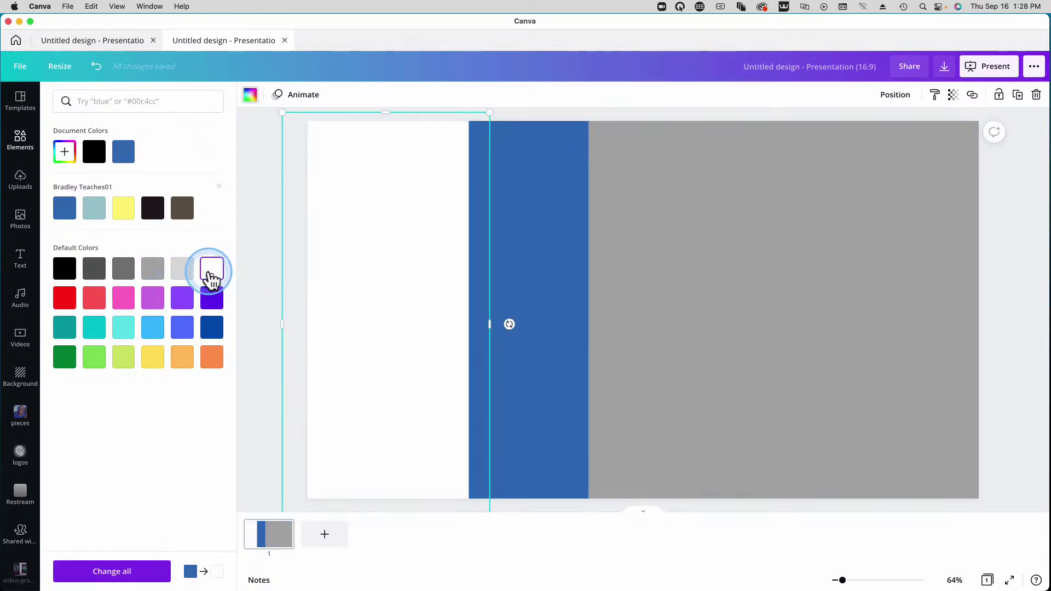
pyautogui.click(502, 298)
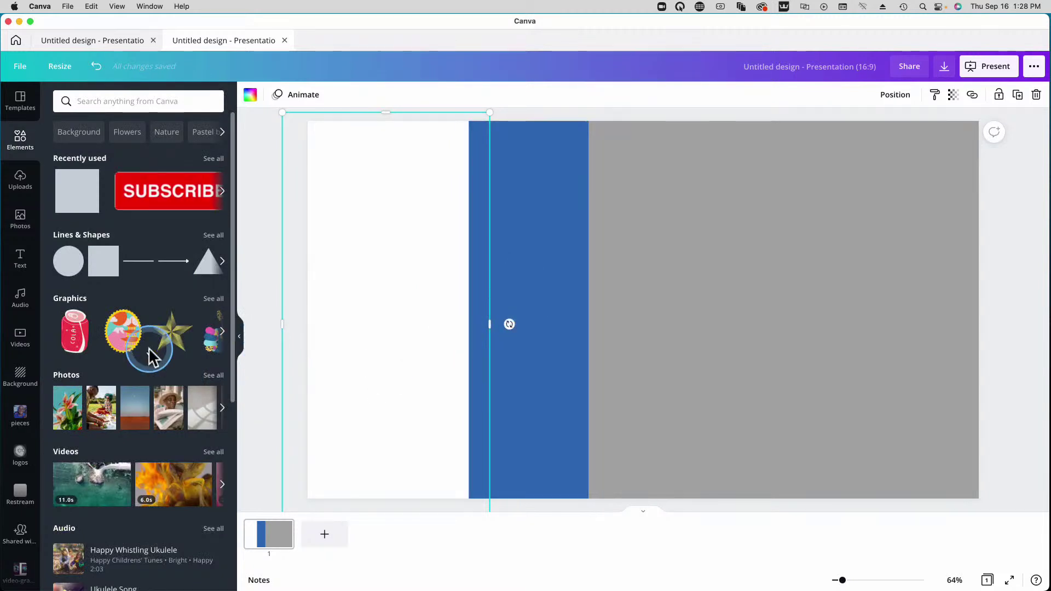
# Add the round orange R logo from the Restream folder and place it in the upper part of the grey area
pyautogui.click(49, 419)
pyautogui.click(20, 493)
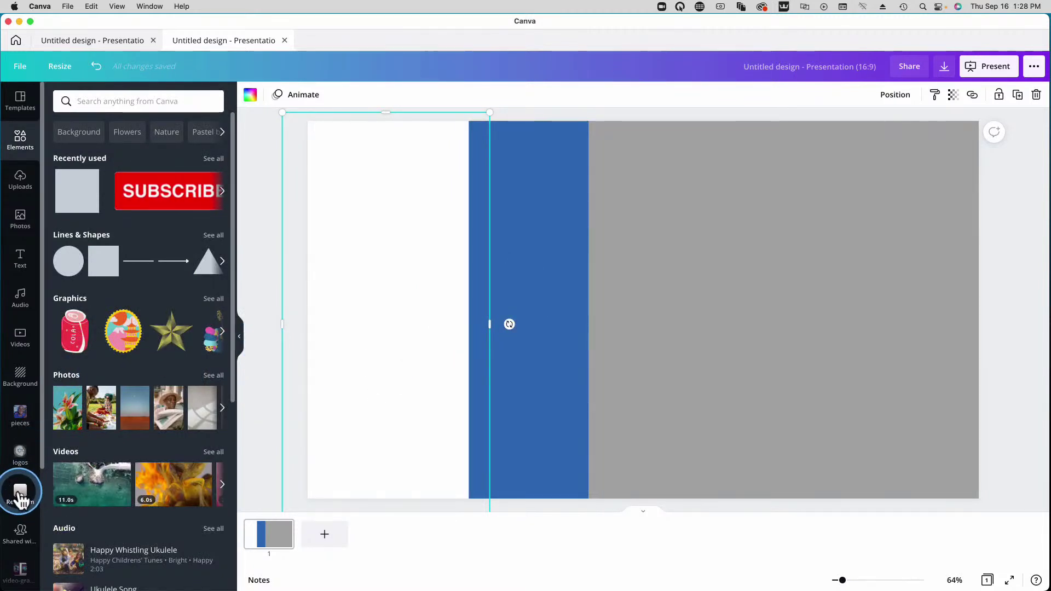
pyautogui.click(82, 380)
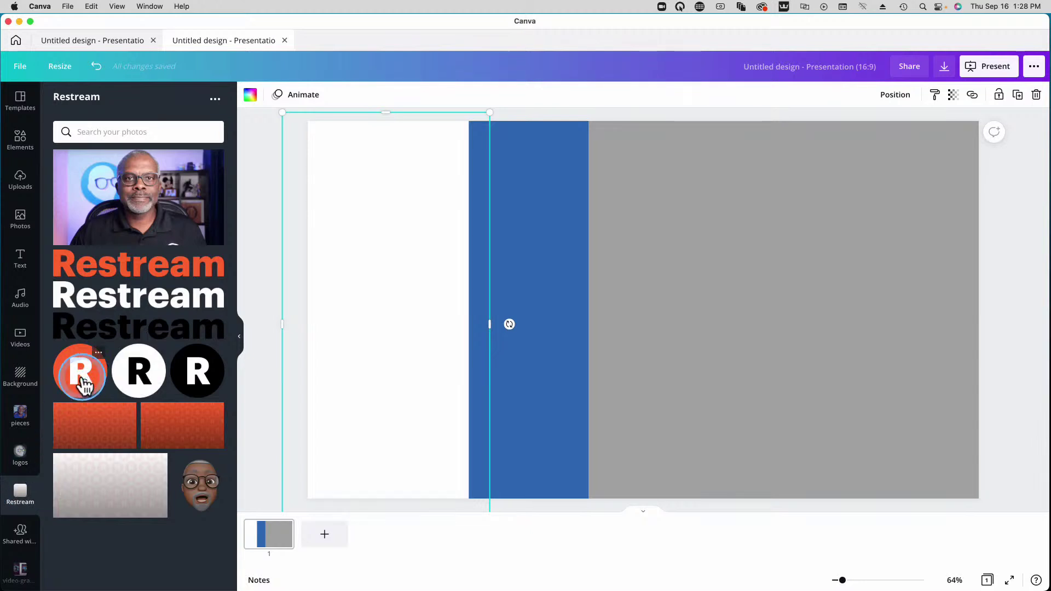
pyautogui.moveTo(680, 334); pyautogui.dragTo(827, 265)
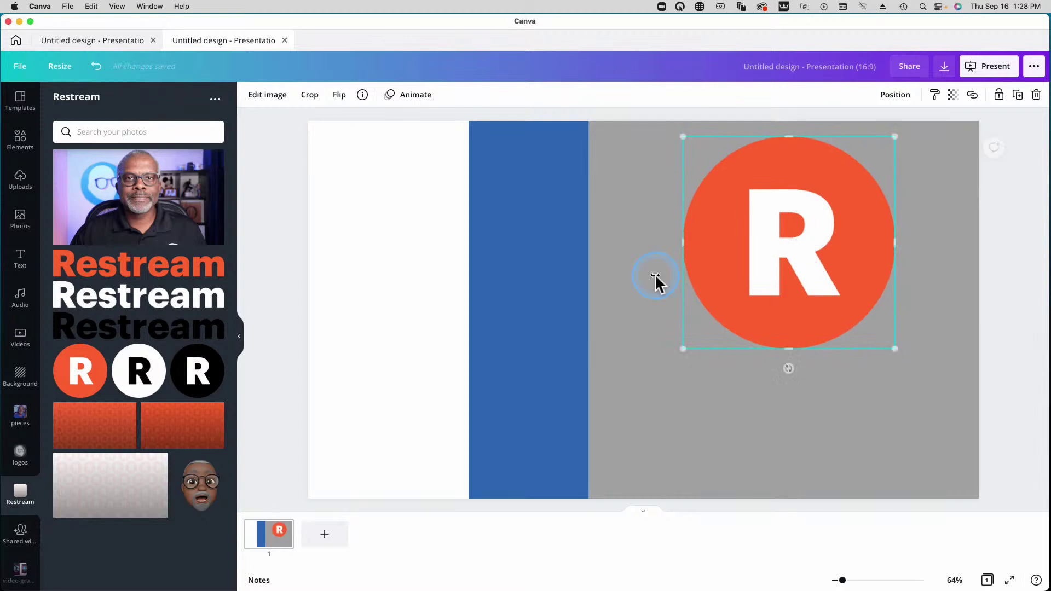
# Recolour the blue middle strip with the orange-red photo colour taken from the R logo
pyautogui.click(559, 285)
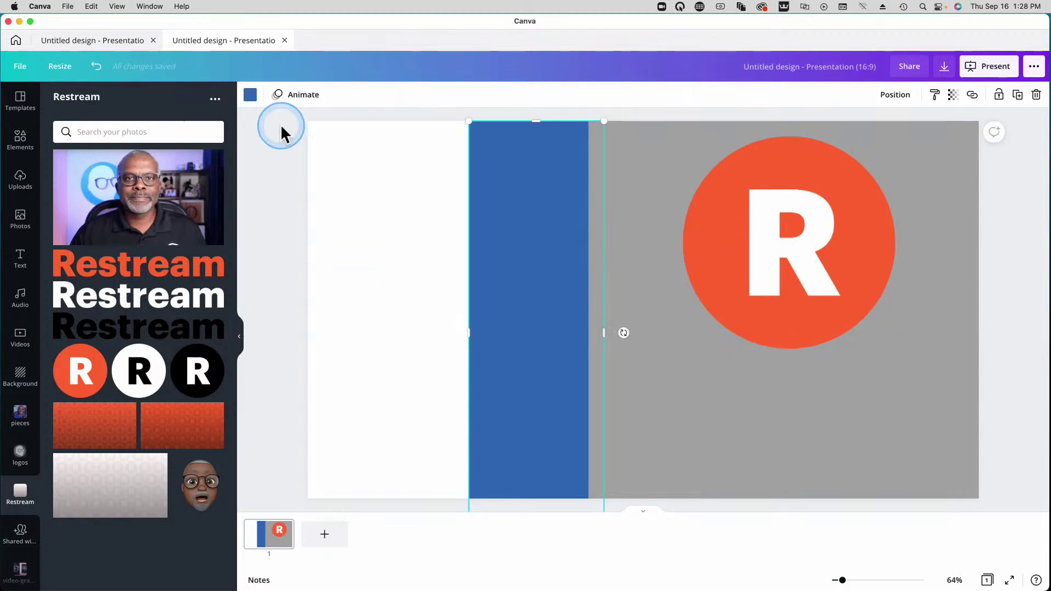
pyautogui.click(251, 99)
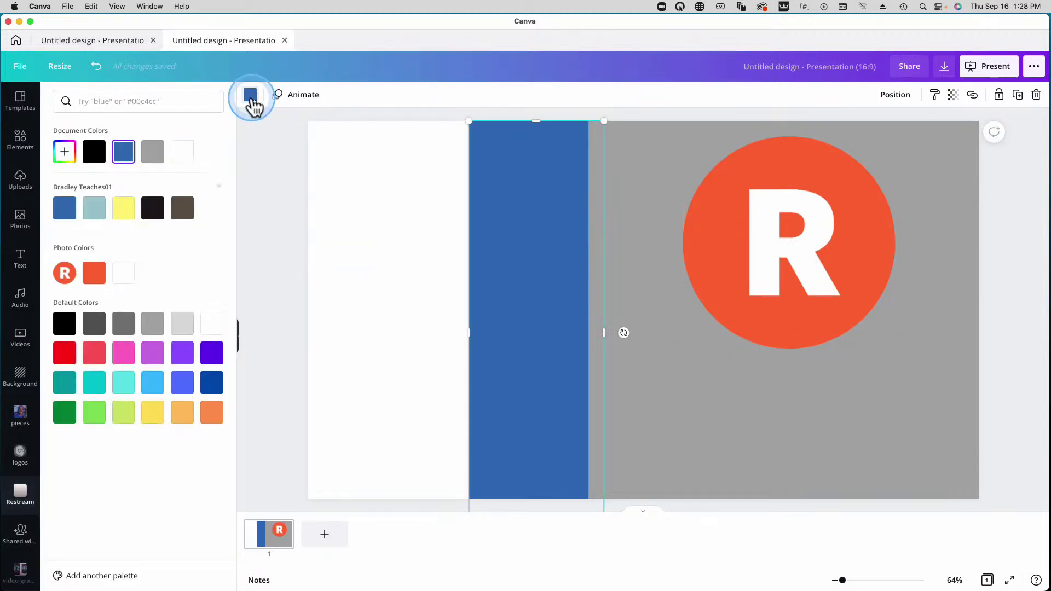
pyautogui.click(94, 275)
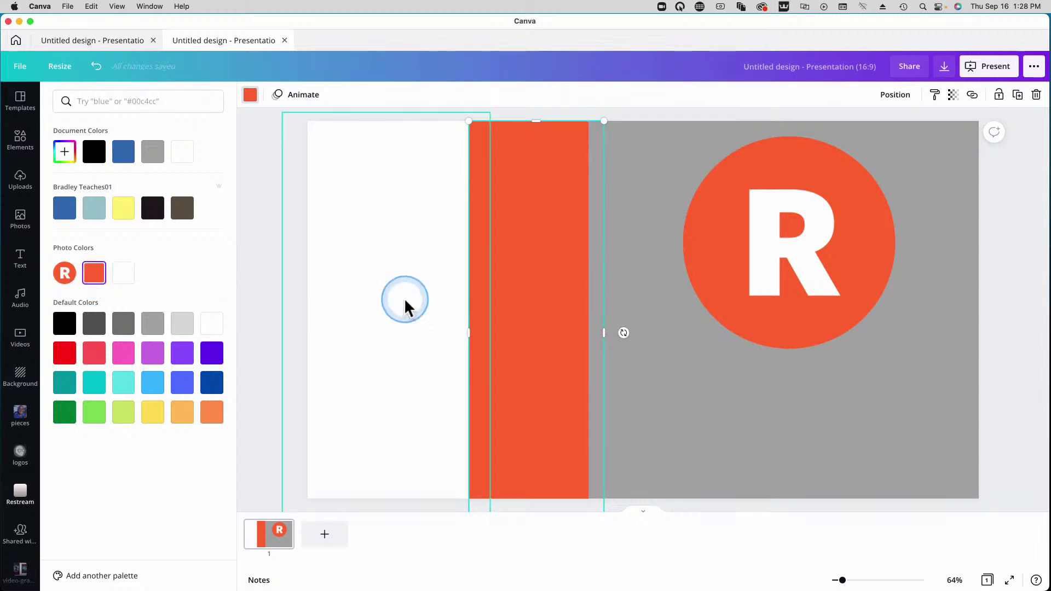
pyautogui.click(261, 254)
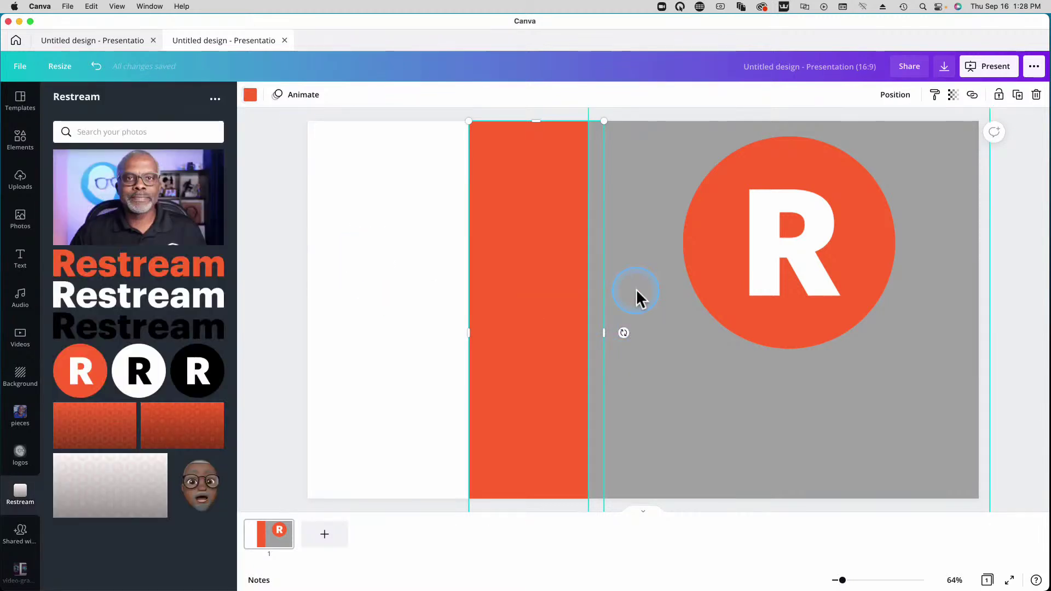
# Shrink the R logo to roughly three quarters of its size and reposition it in the upper part of the grey area
pyautogui.click(823, 313)
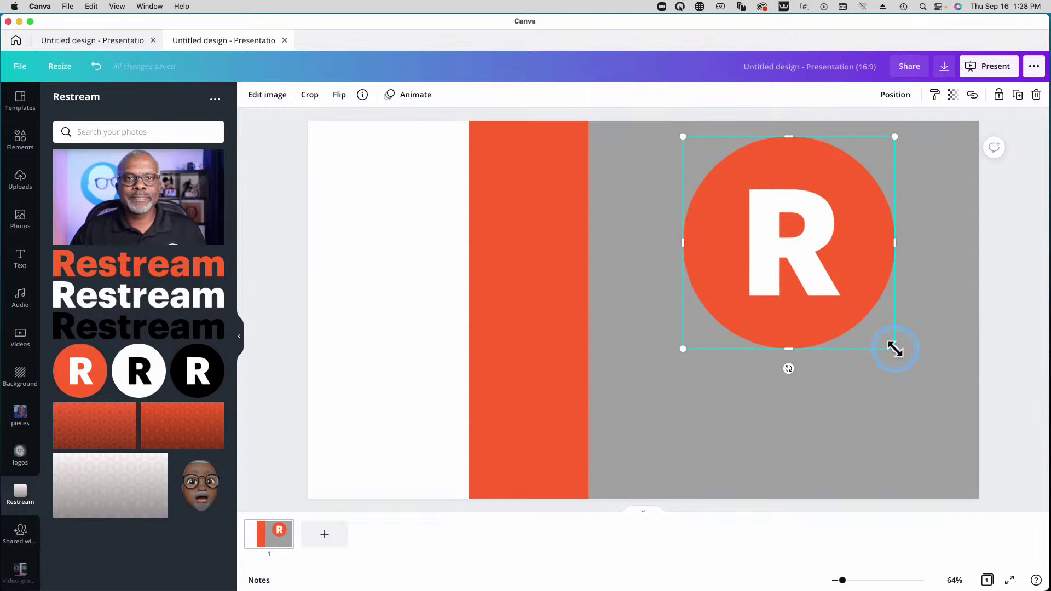
pyautogui.moveTo(894, 348); pyautogui.dragTo(839, 292)
pyautogui.moveTo(769, 257); pyautogui.dragTo(788, 275)
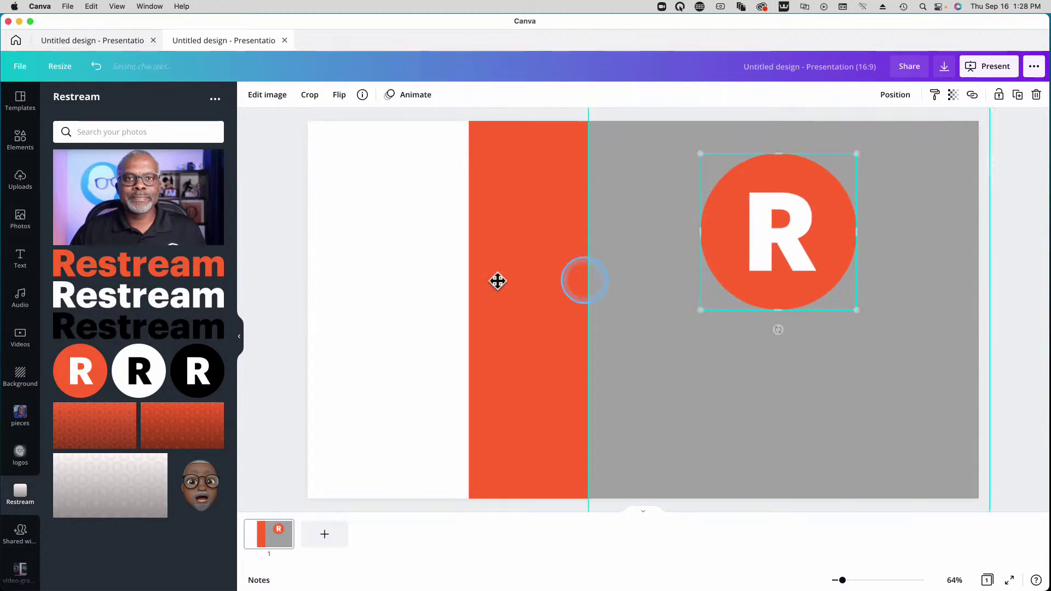
pyautogui.click(265, 241)
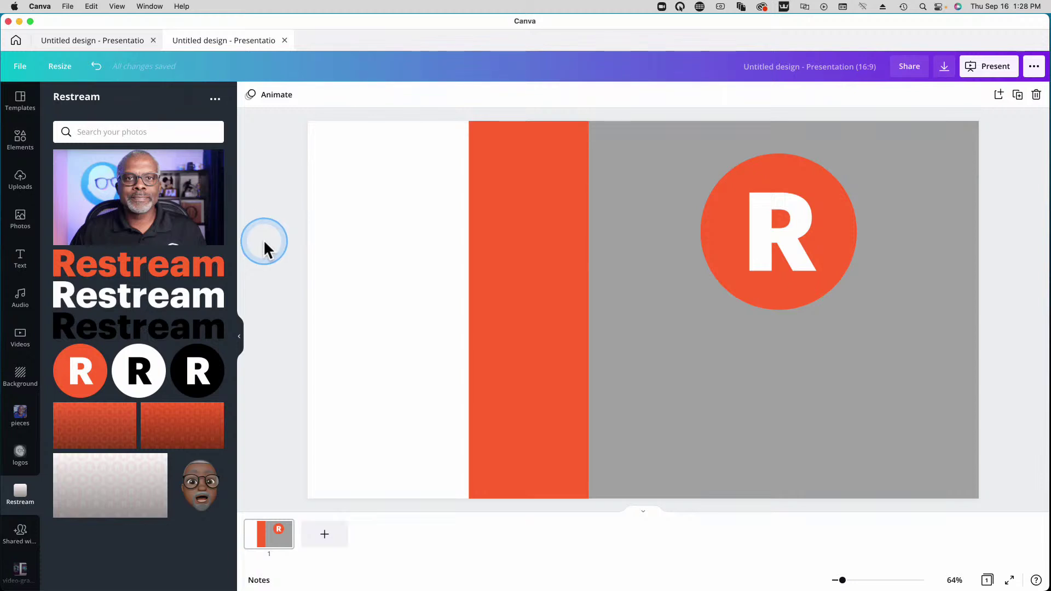
# Add a heading with the two-line text "SIGN UP TODAY" and "FOR OUR SPECIAL DEAL!"
pyautogui.click(21, 258)
pyautogui.click(95, 164)
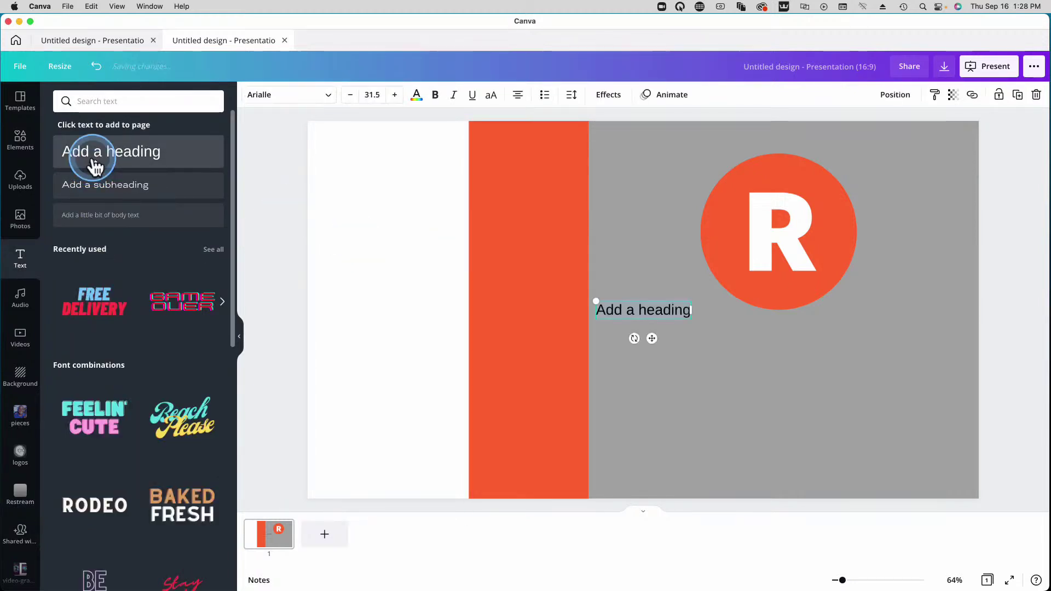
pyautogui.click(609, 318)
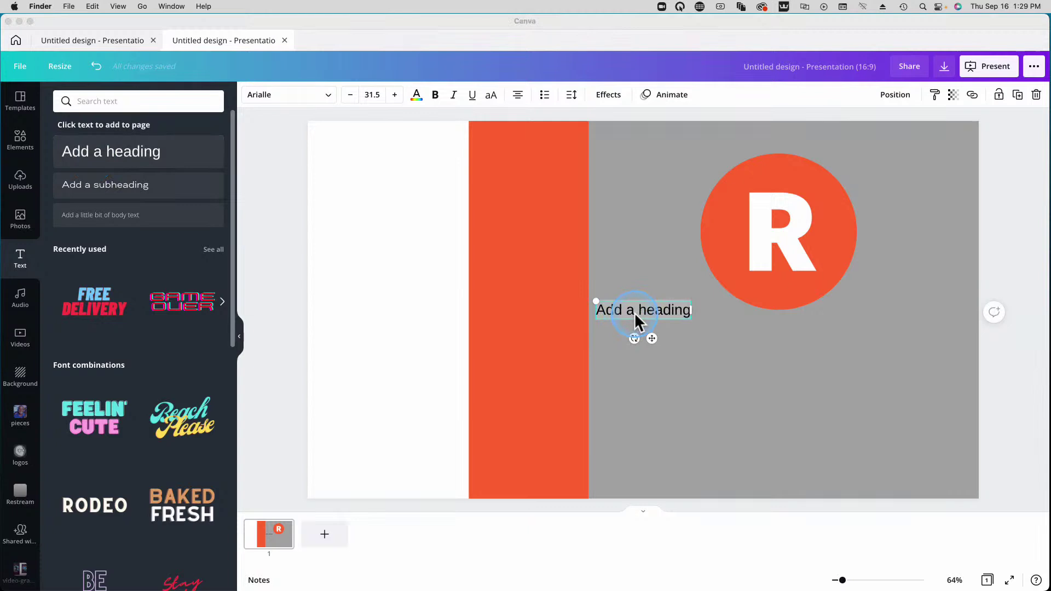
pyautogui.click(634, 310)
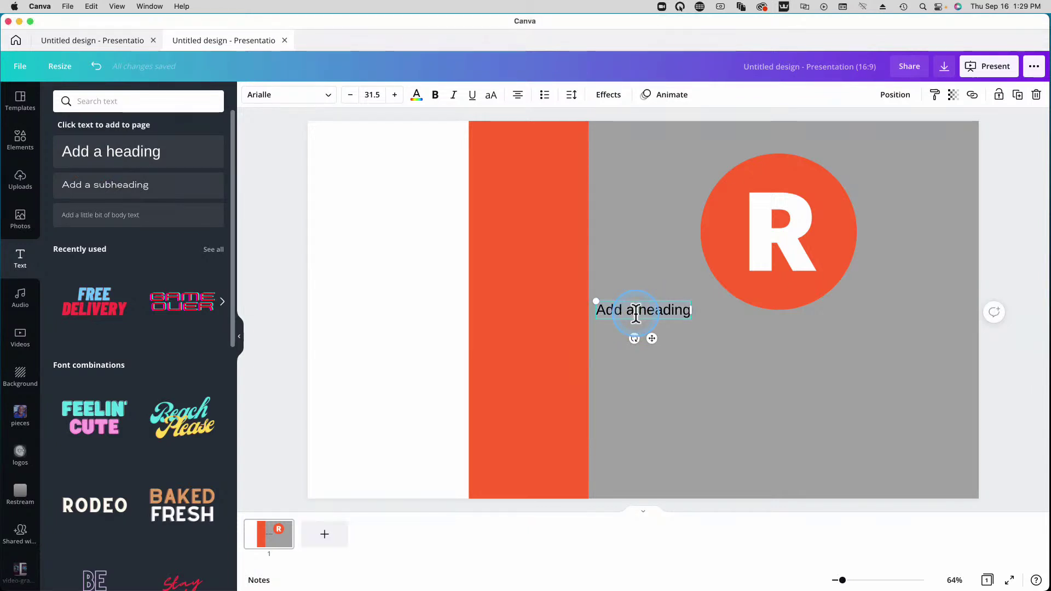
pyautogui.write('SIGN UP TODAY')
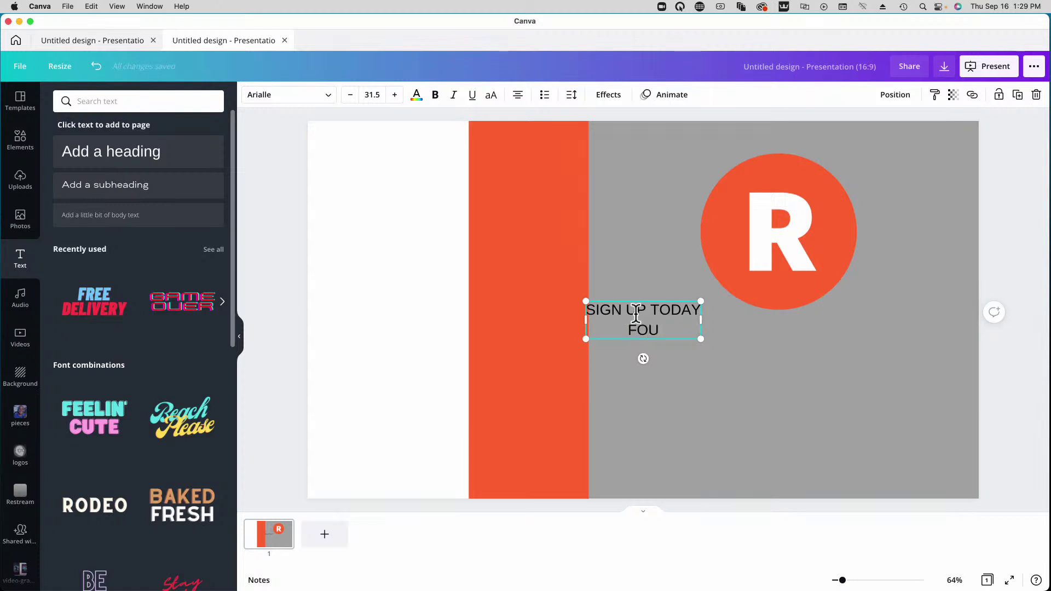
pyautogui.write(' FOR OUR SPECIAL DEAL!')
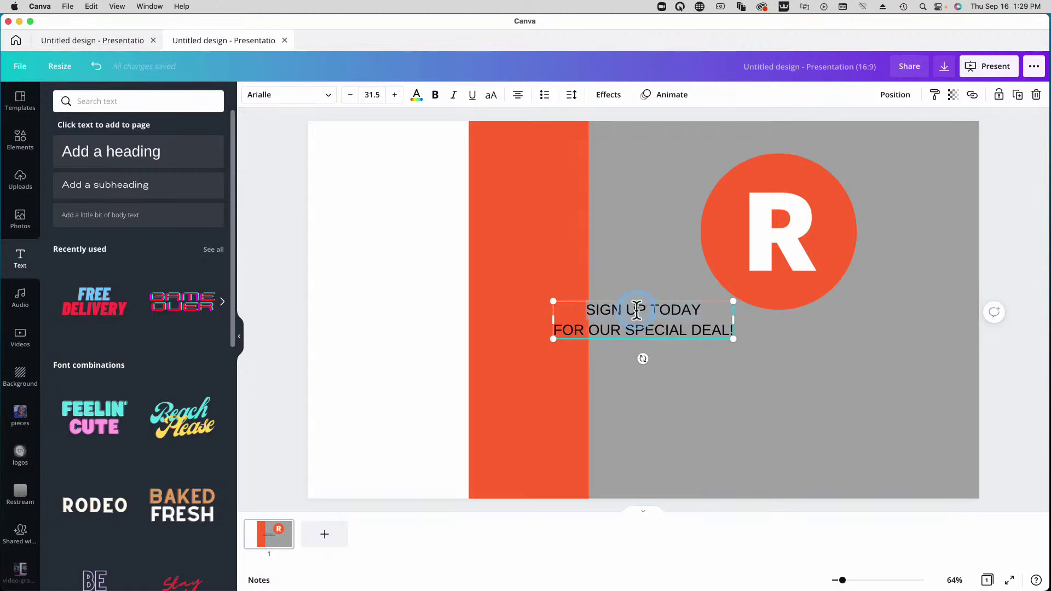
# Make "SIGN UP TODAY" bold at size 73.5 and enlarge "FOR OUR SPECIAL DEAL!" to nearly the same width
pyautogui.click(435, 95)
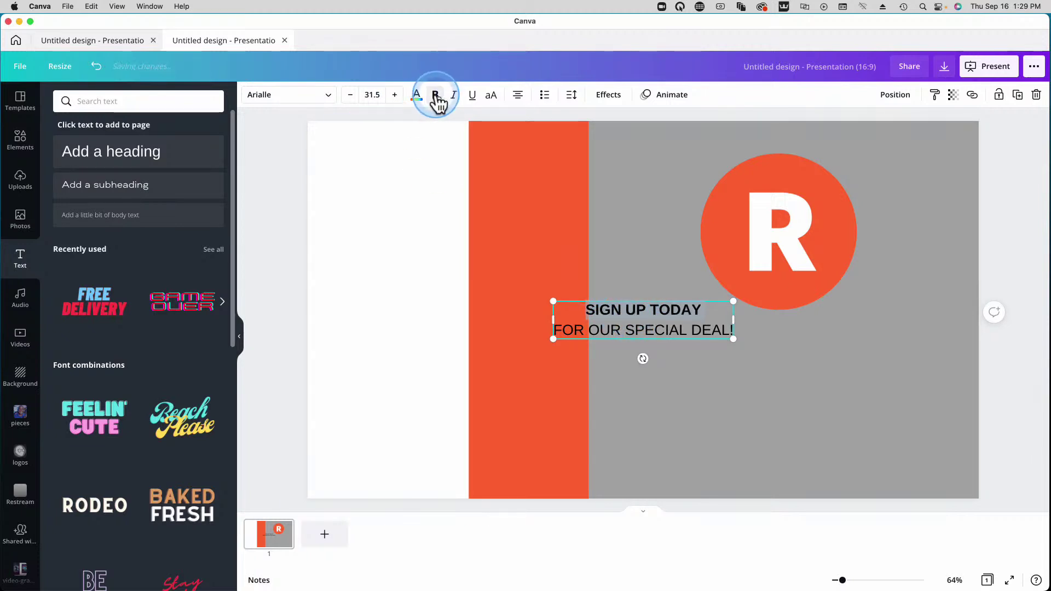
pyautogui.moveTo(395, 98); pyautogui.dragTo(396, 99)
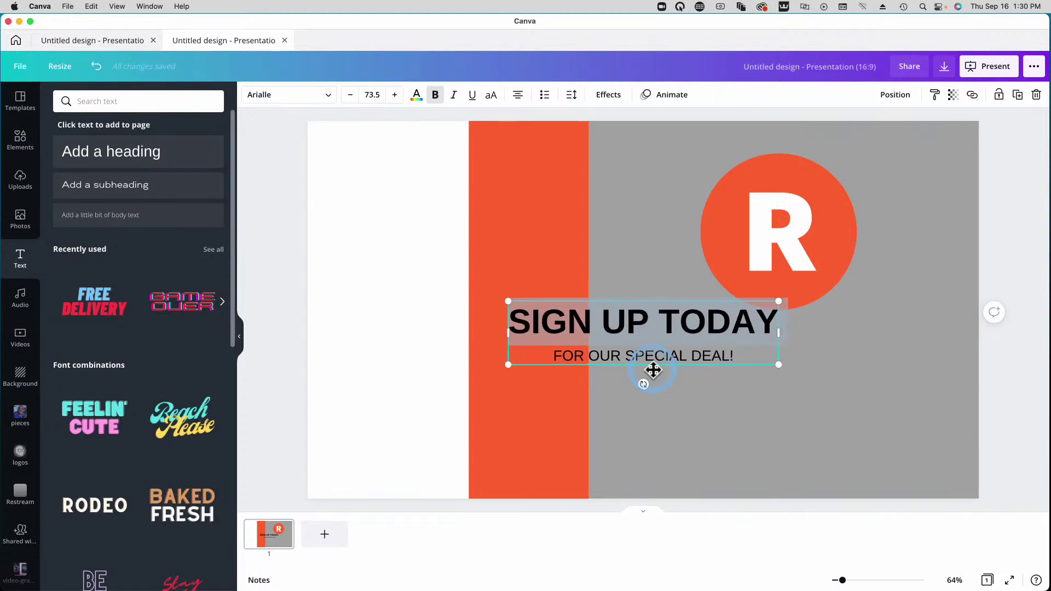
pyautogui.tripleClick(652, 358)
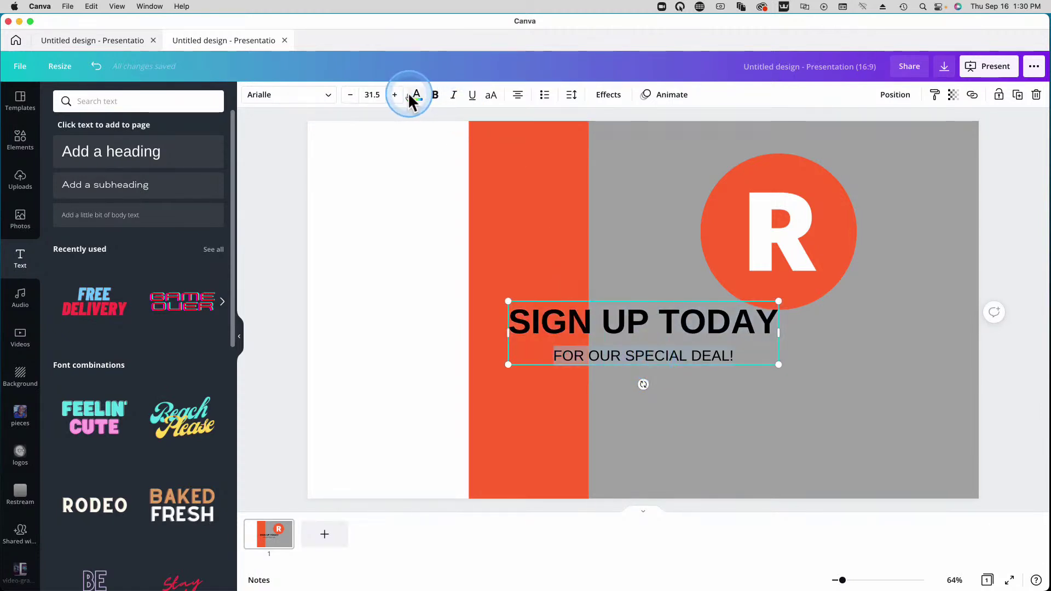
pyautogui.moveTo(395, 97); pyautogui.dragTo(396, 97)
# Set the line spacing of the two-line sign-up text to 1.1
pyautogui.click(695, 348)
pyautogui.click(661, 323)
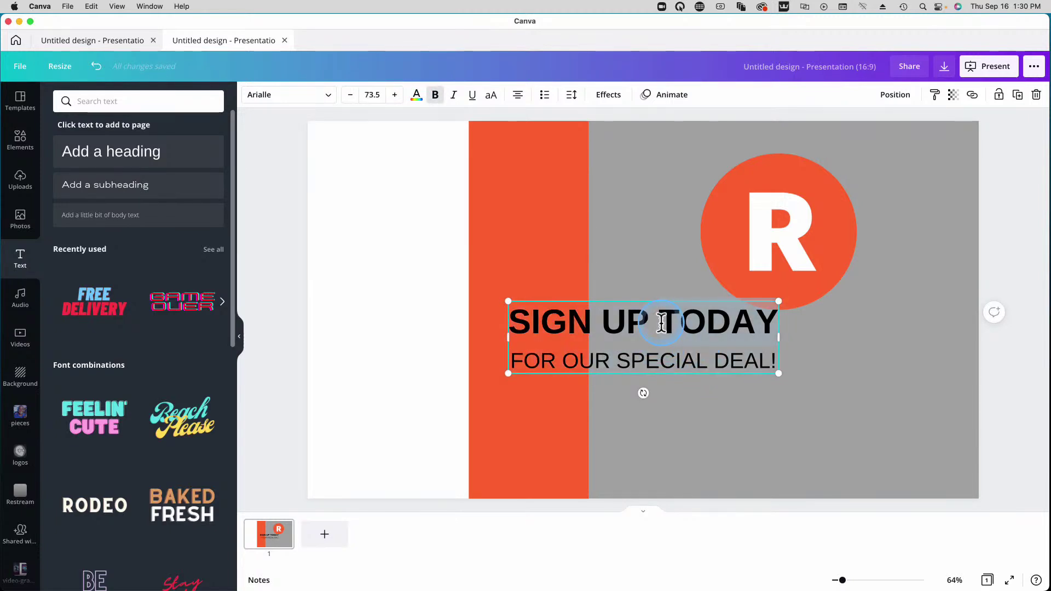
pyautogui.click(572, 101)
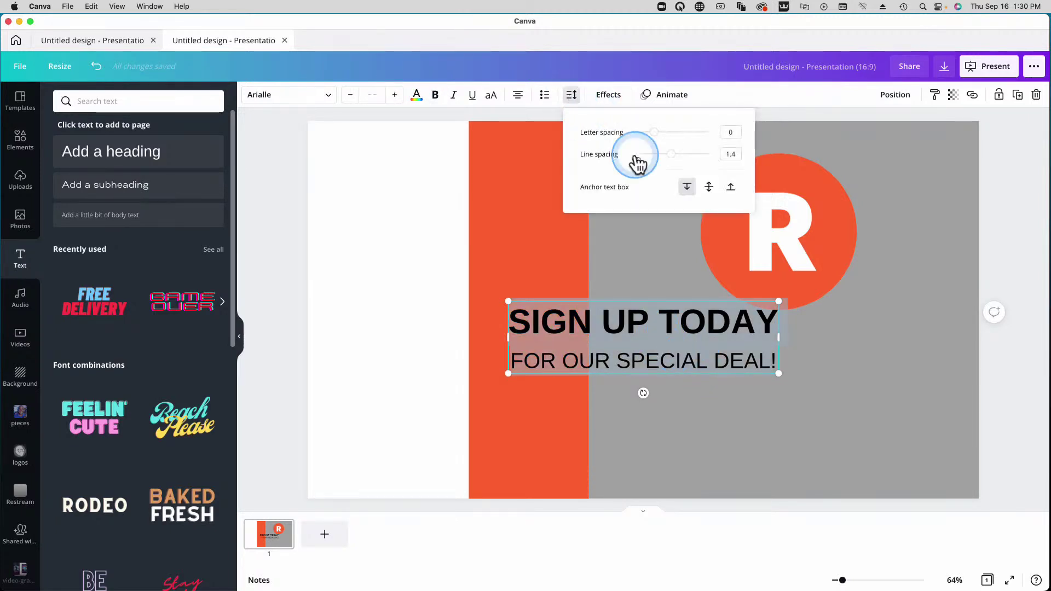
pyautogui.moveTo(671, 156)
pyautogui.mouseDown()
pyautogui.moveTo(688, 162)
pyautogui.moveTo(661, 157)
pyautogui.mouseUp()
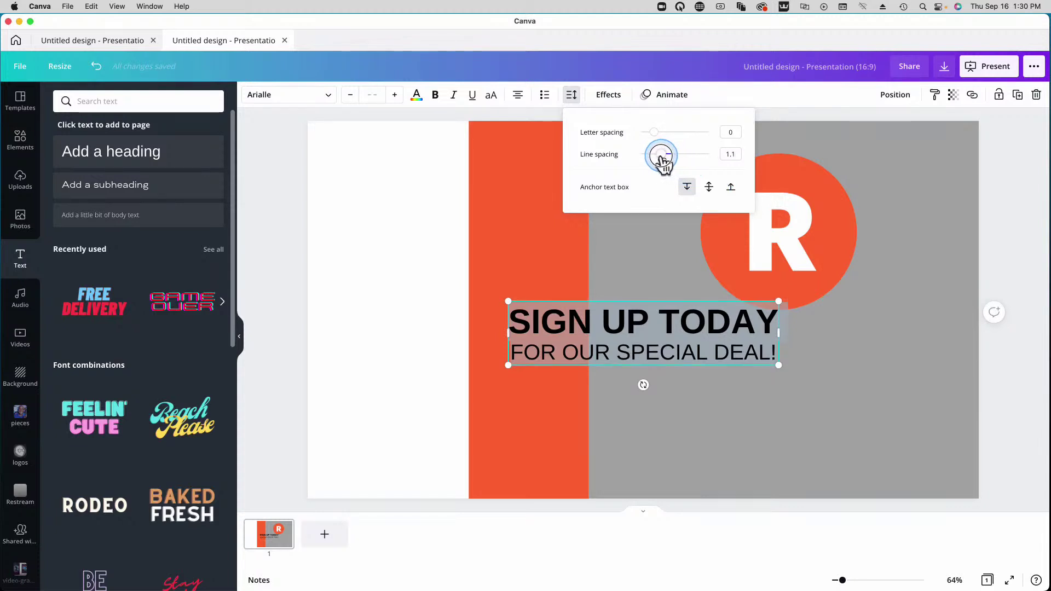
# Move the sign-up text into the grey area so it sits centred directly beneath the R logo
pyautogui.click(696, 326)
pyautogui.click(323, 244)
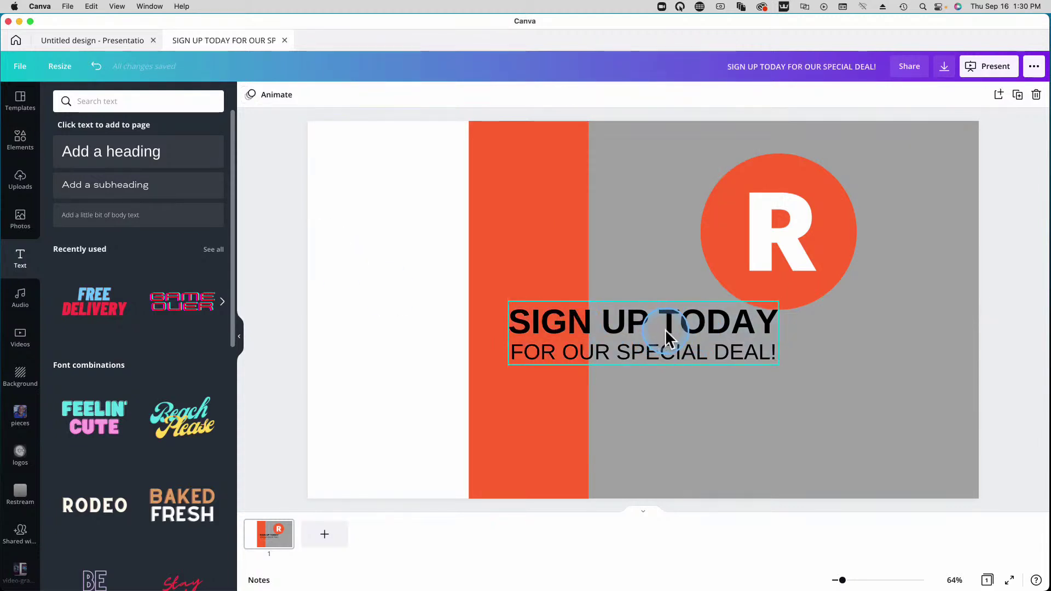
pyautogui.moveTo(668, 337); pyautogui.dragTo(806, 358)
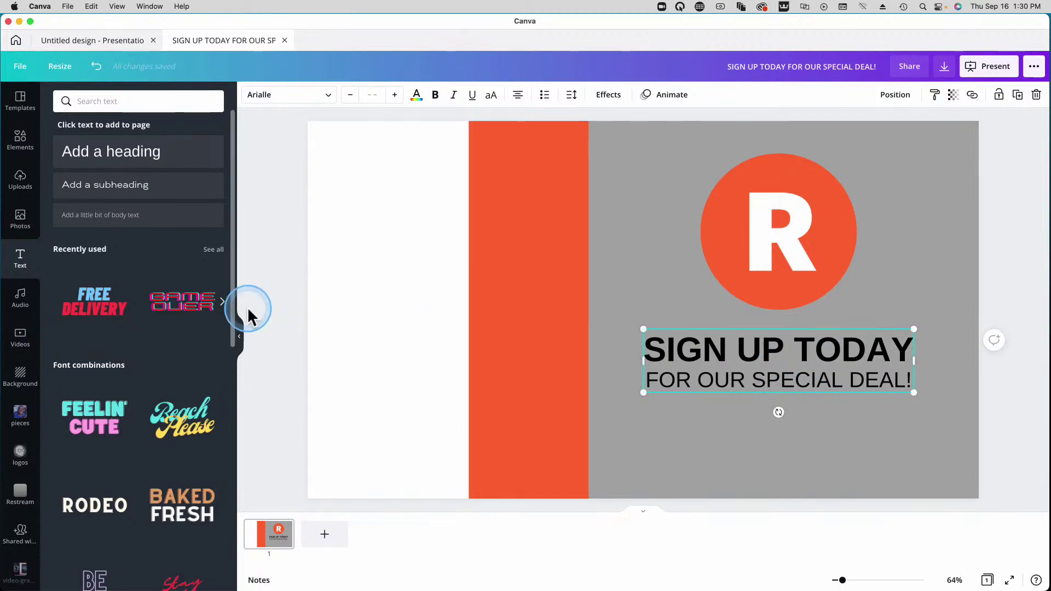
pyautogui.click(261, 306)
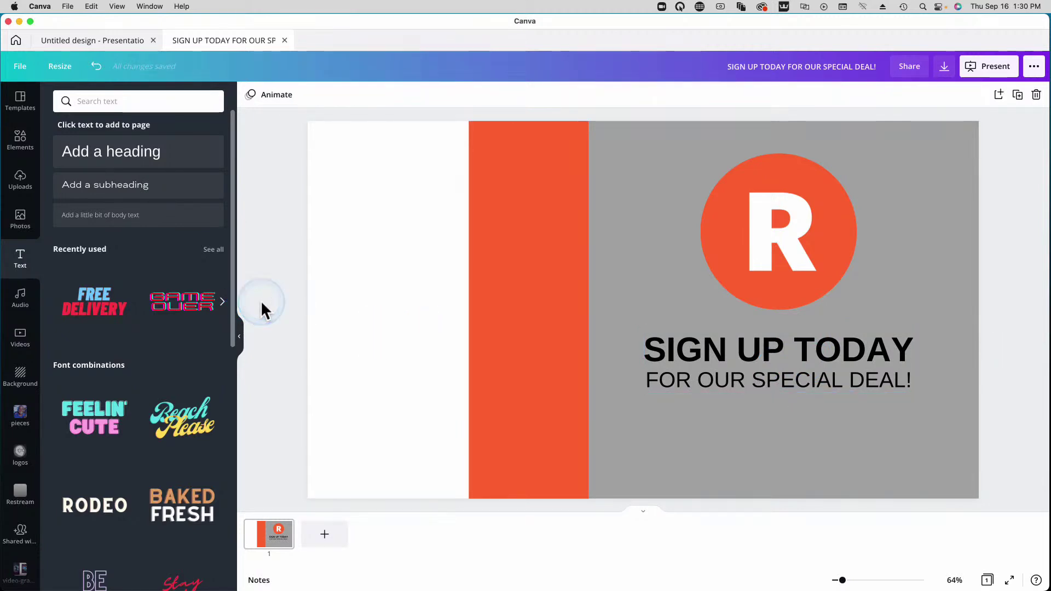
# Apply the Glow shadow effect to the R logo
pyautogui.click(770, 299)
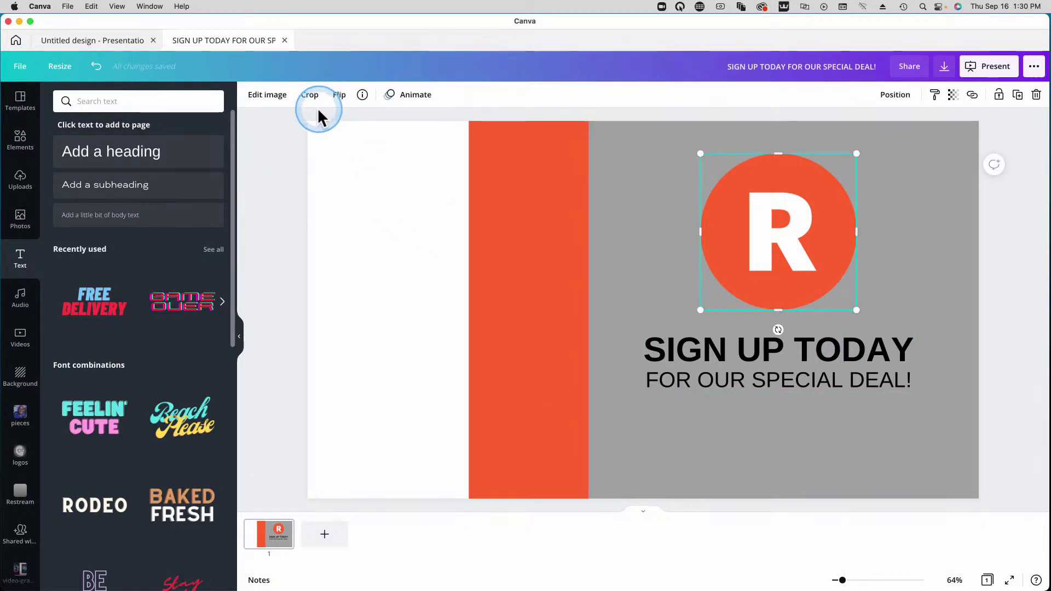
pyautogui.click(272, 104)
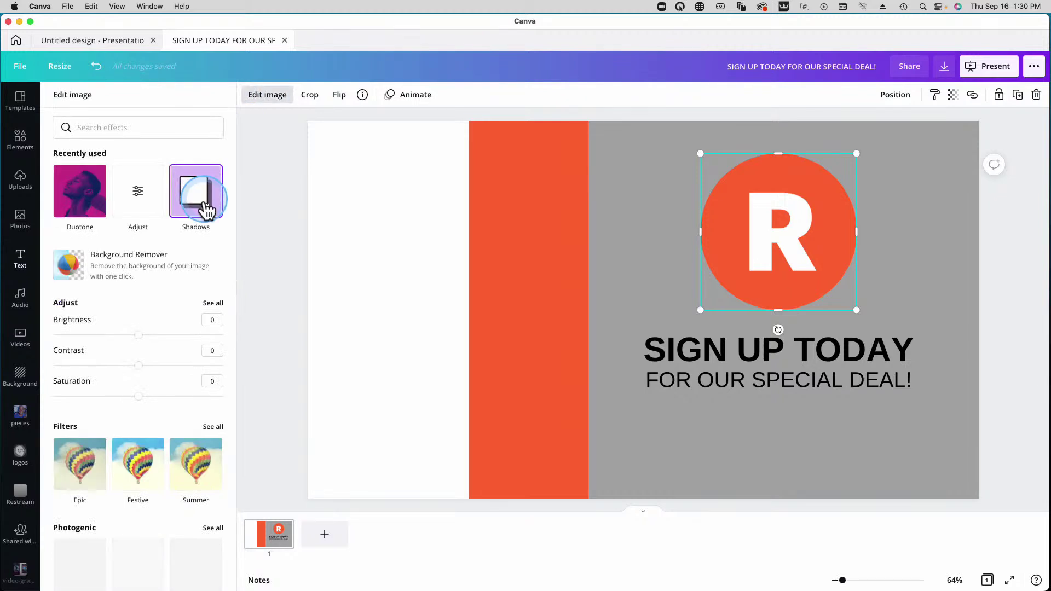
pyautogui.scroll(-8, 140, 307)
pyautogui.click(81, 427)
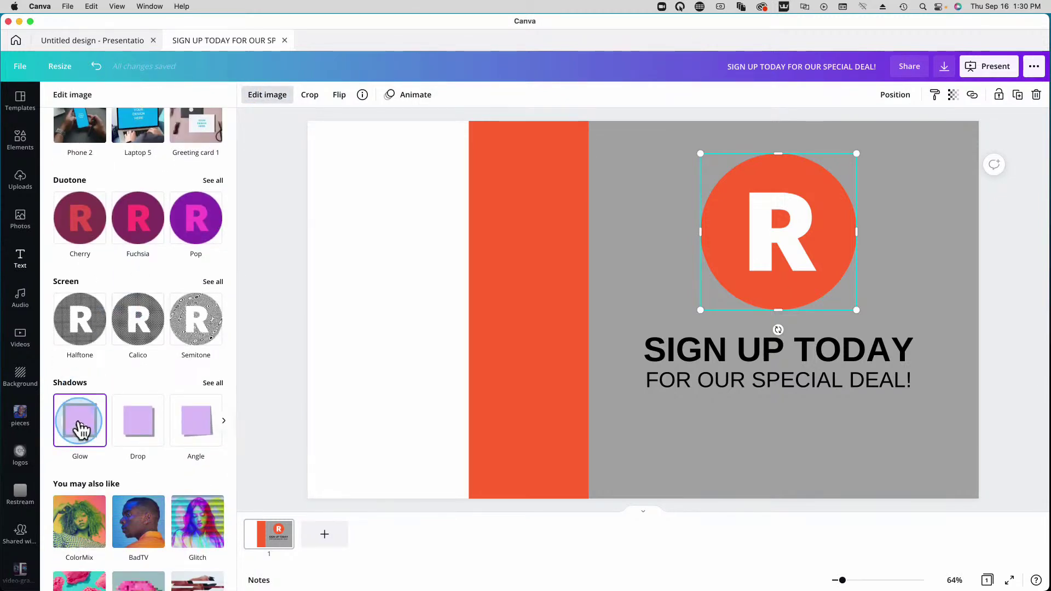
pyautogui.click(80, 427)
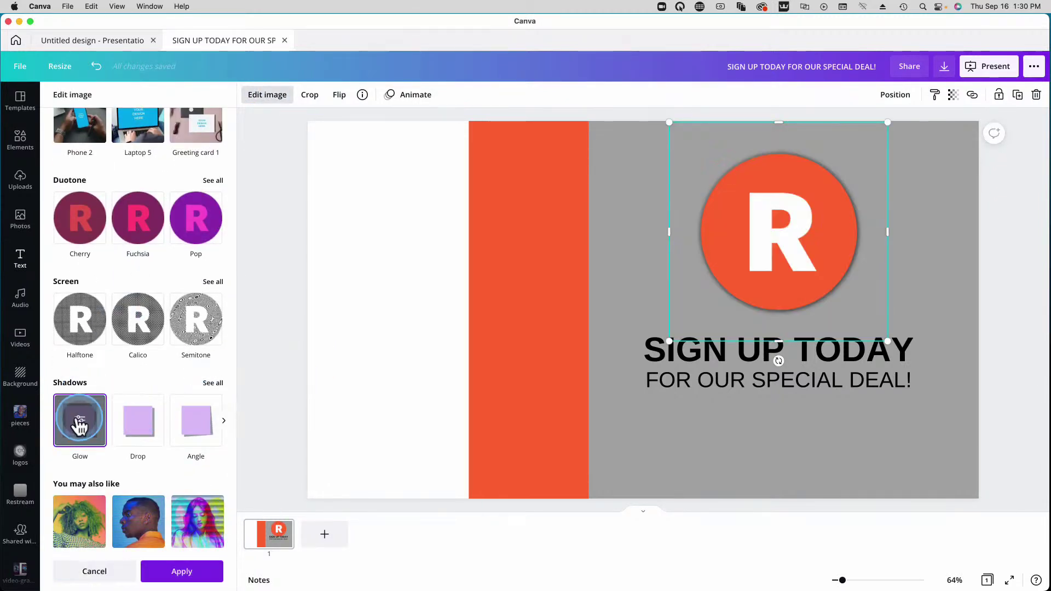
# Turn the logo's glow into a solid black outline with blur 0, transparency 100 and size 14
pyautogui.click(78, 426)
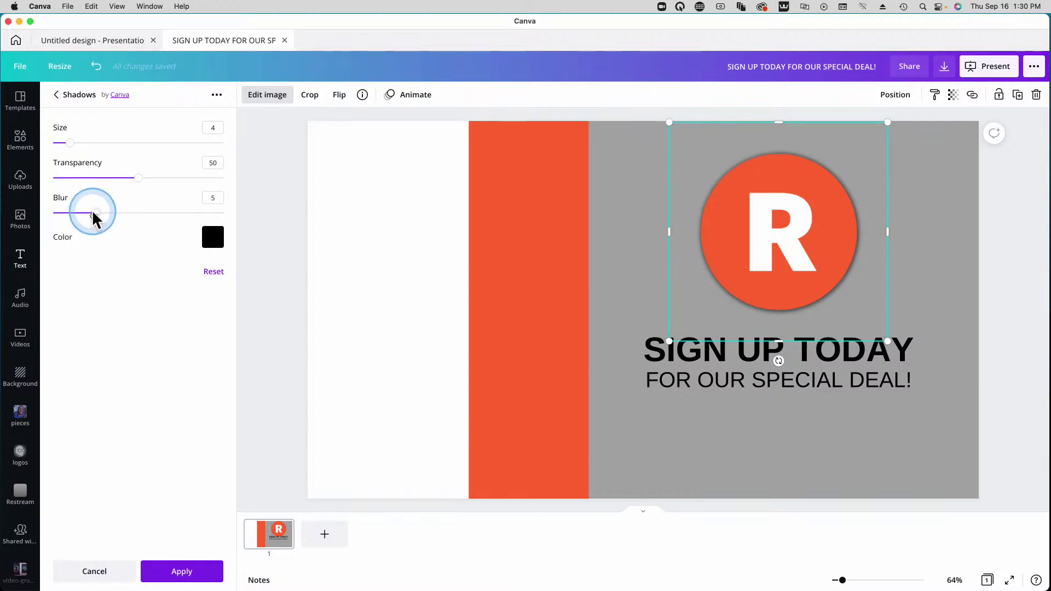
pyautogui.moveTo(92, 214); pyautogui.dragTo(52, 213)
pyautogui.moveTo(138, 178); pyautogui.dragTo(262, 187)
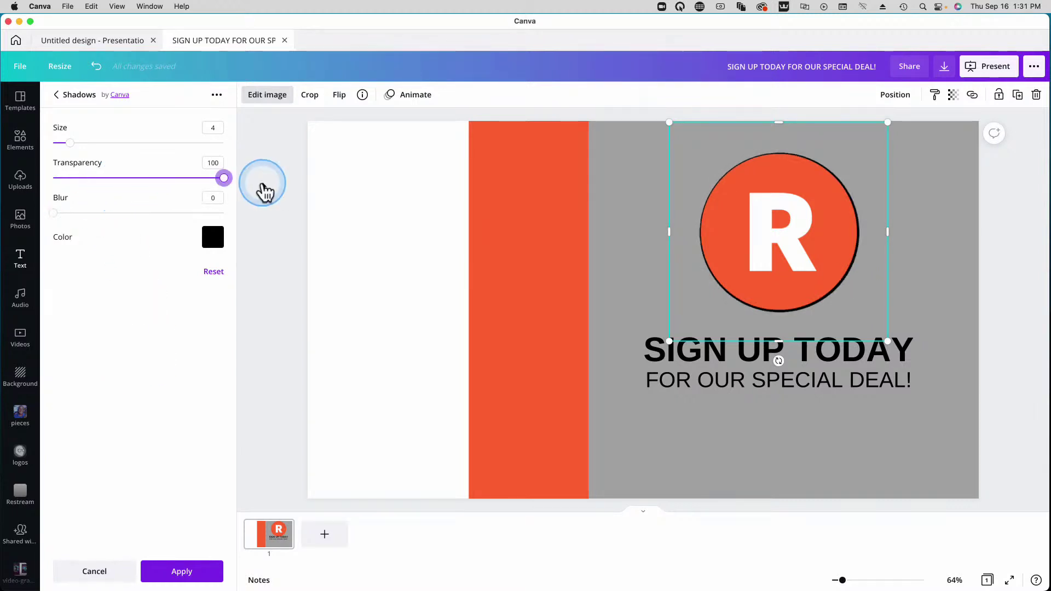
pyautogui.moveTo(72, 146); pyautogui.dragTo(110, 145)
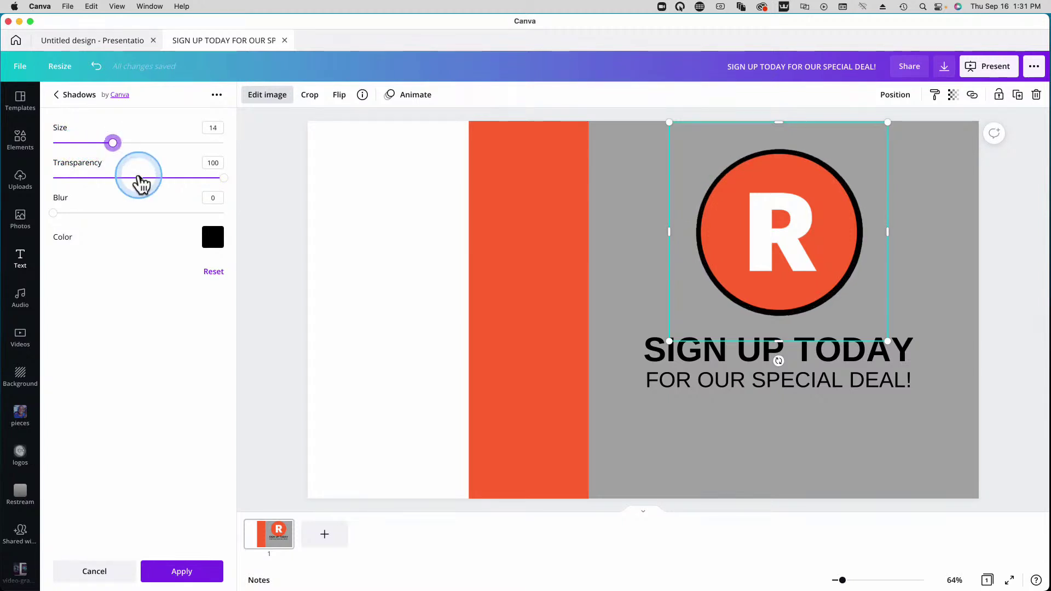
pyautogui.click(1002, 342)
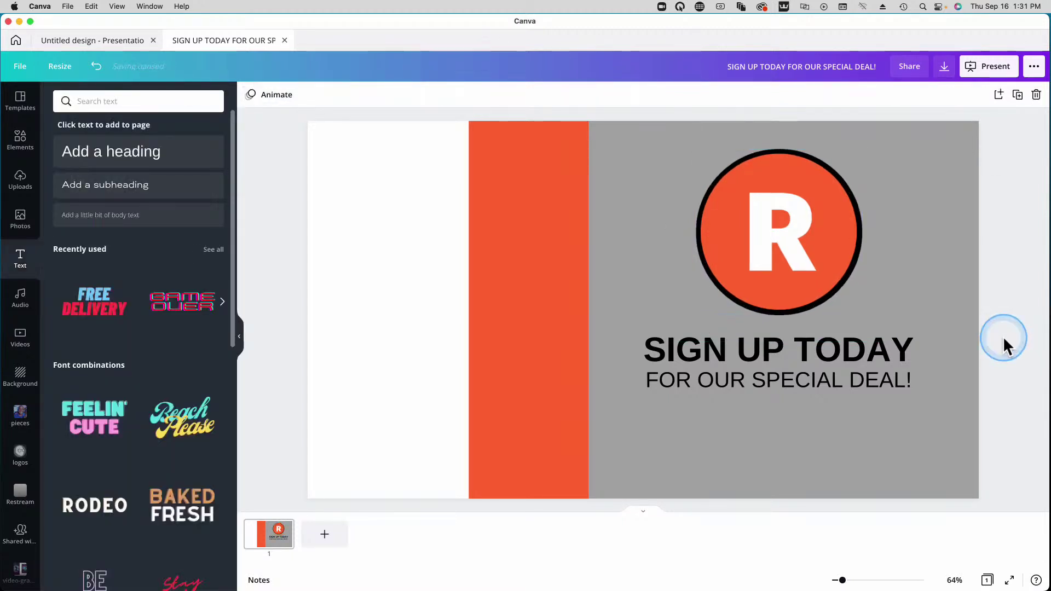
# Apply the Baseline element animation to the white, orange and grey panels together
pyautogui.click(333, 321)
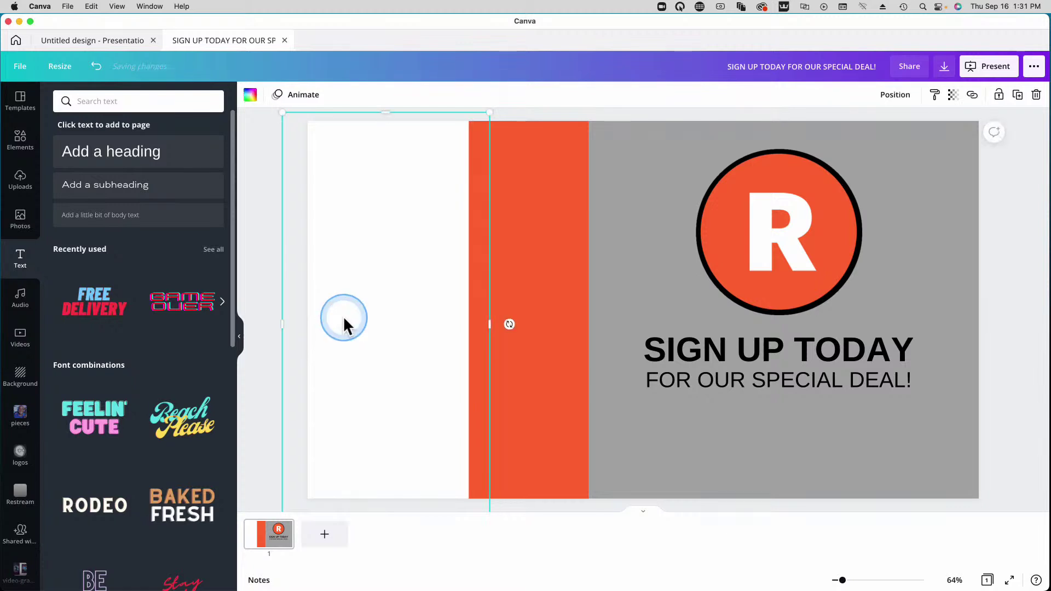
pyautogui.keyDown('shift'); pyautogui.click(469, 335); pyautogui.keyUp('shift')
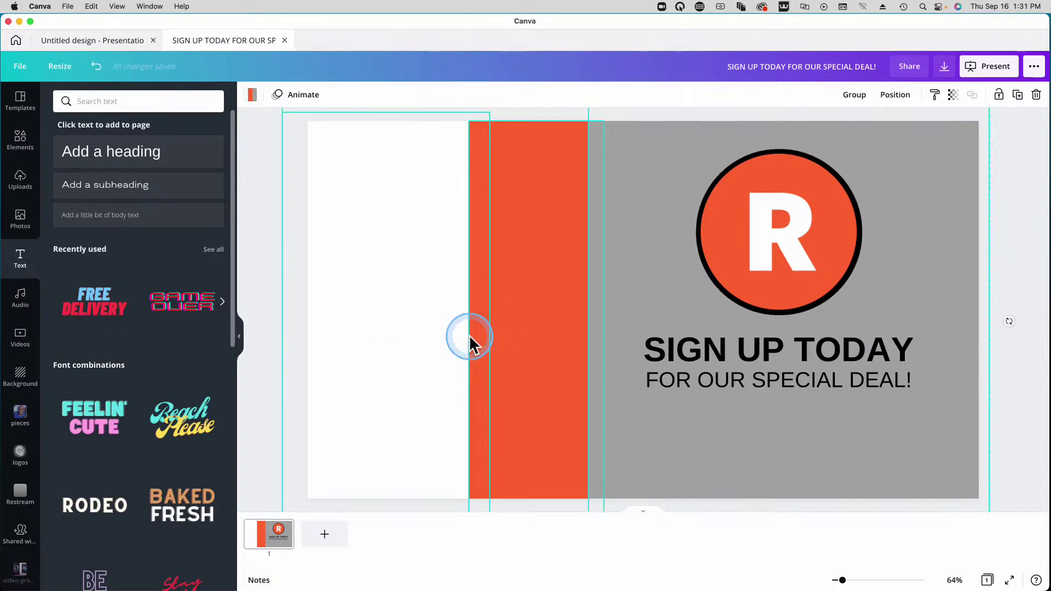
pyautogui.click(299, 95)
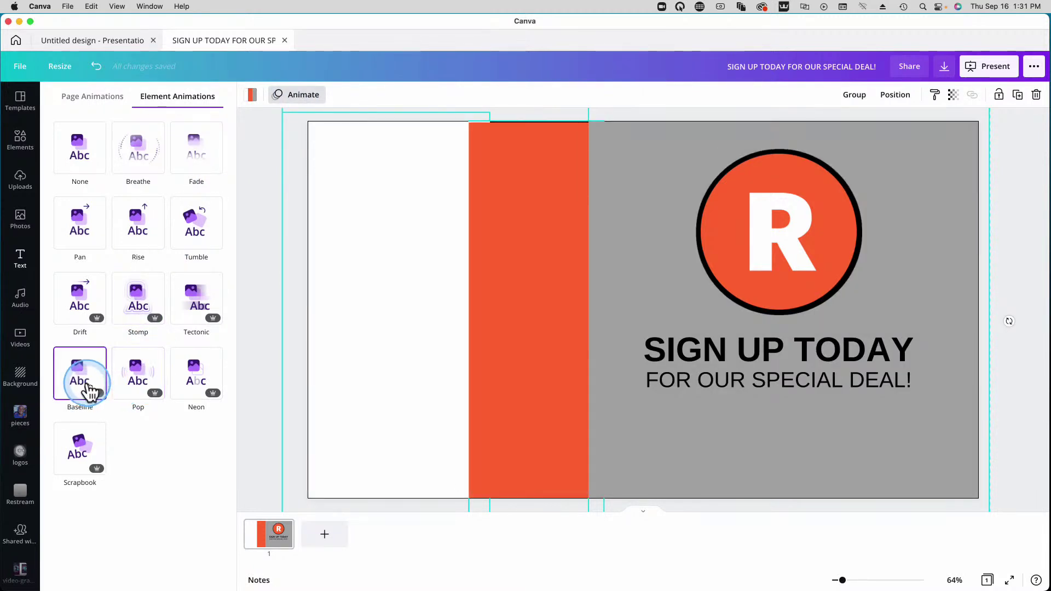
pyautogui.click(88, 391)
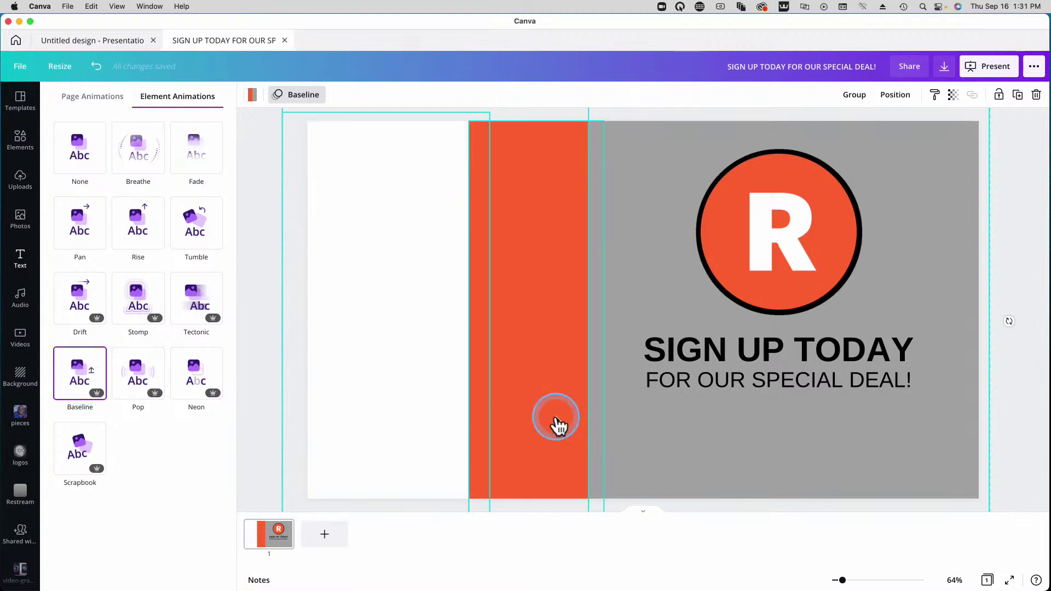
# Apply the Tumble photo animation to the R logo
pyautogui.click(776, 244)
pyautogui.click(197, 298)
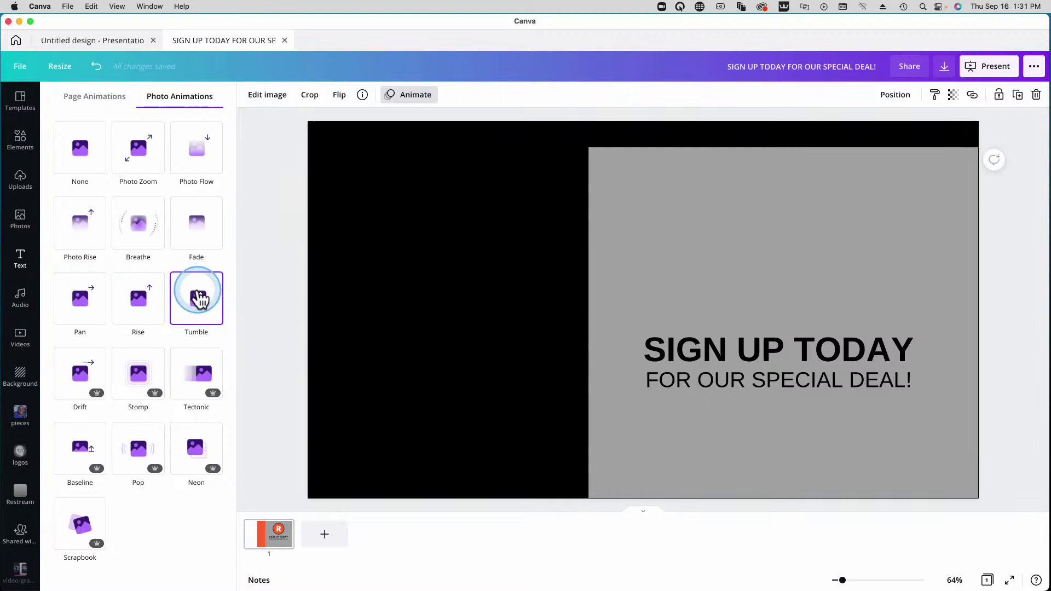
pyautogui.click(198, 299)
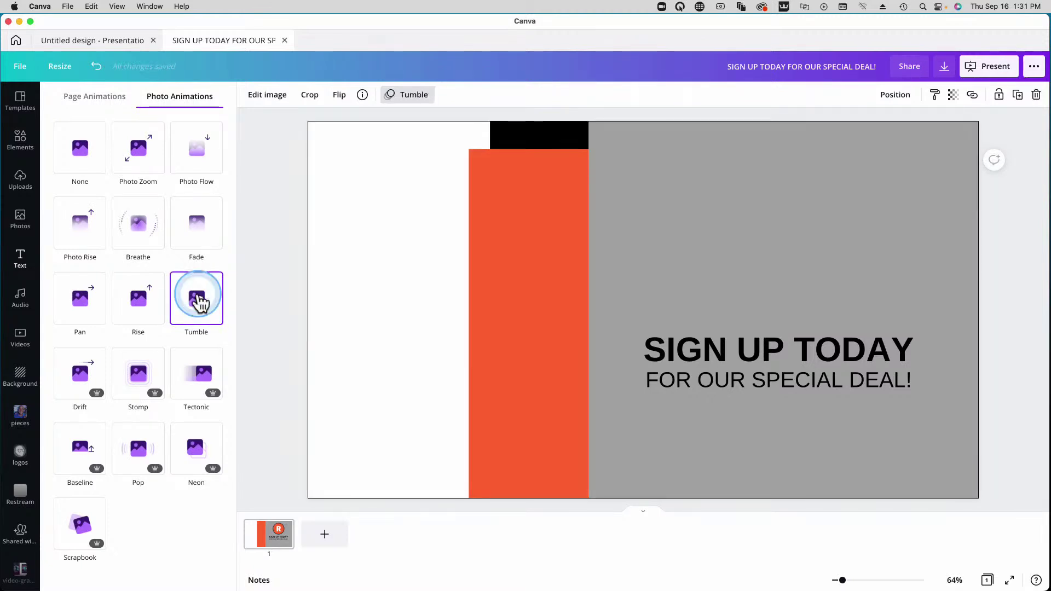
# Apply the Neon text animation to the sign-up text
pyautogui.click(740, 389)
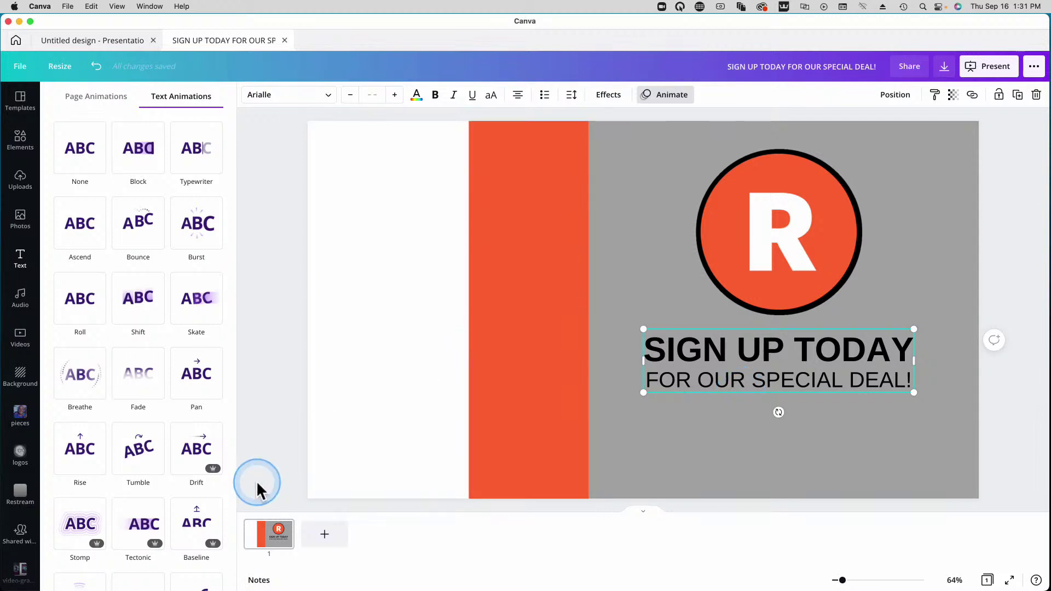
pyautogui.click(153, 481)
pyautogui.scroll(-2, 153, 471)
pyautogui.click(158, 482)
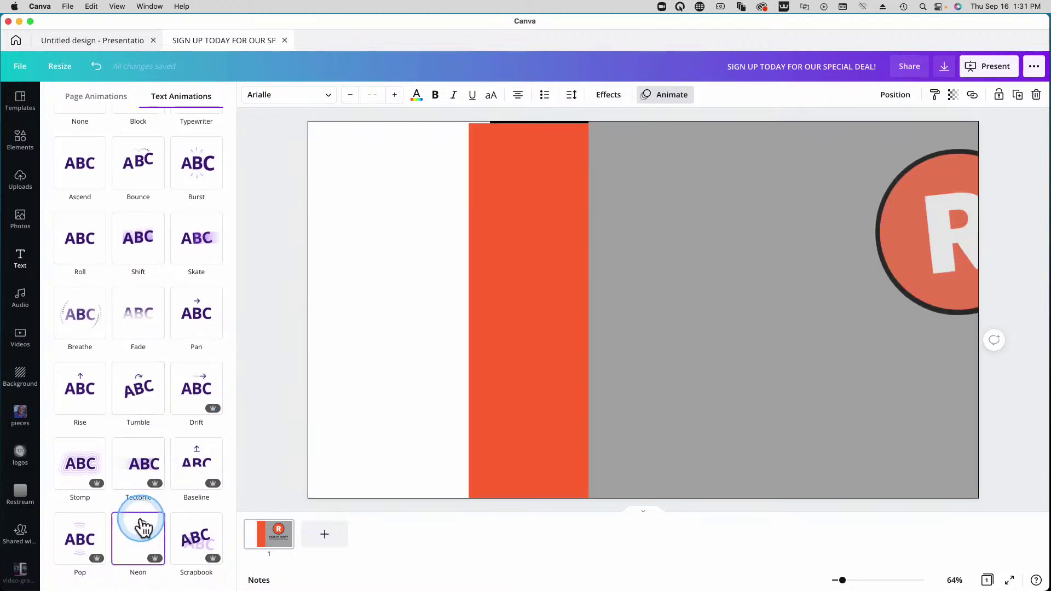
pyautogui.click(140, 547)
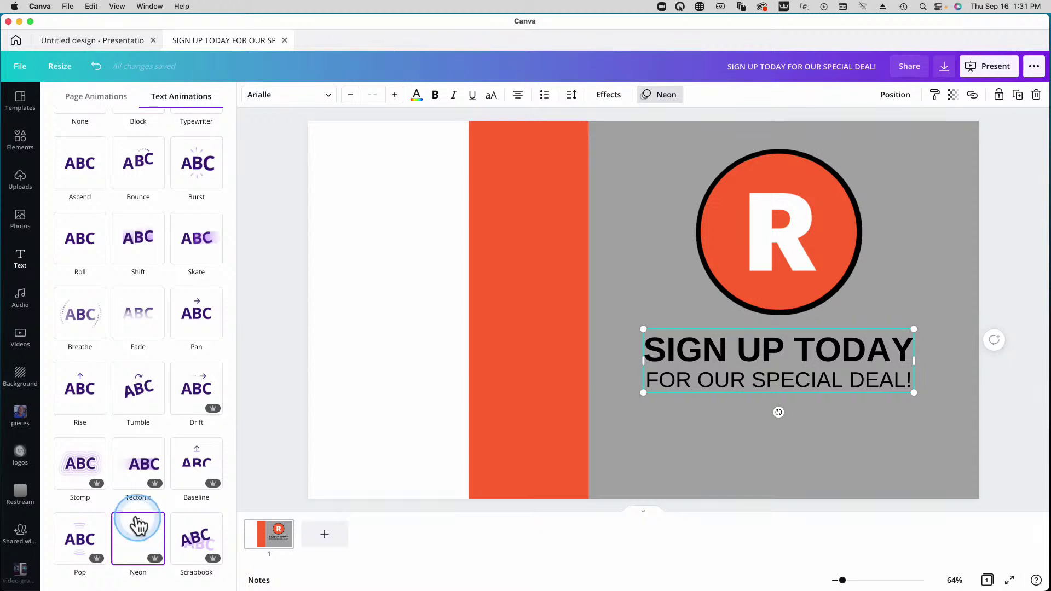
# Set the page's timing to 4.5 seconds
pyautogui.click(279, 416)
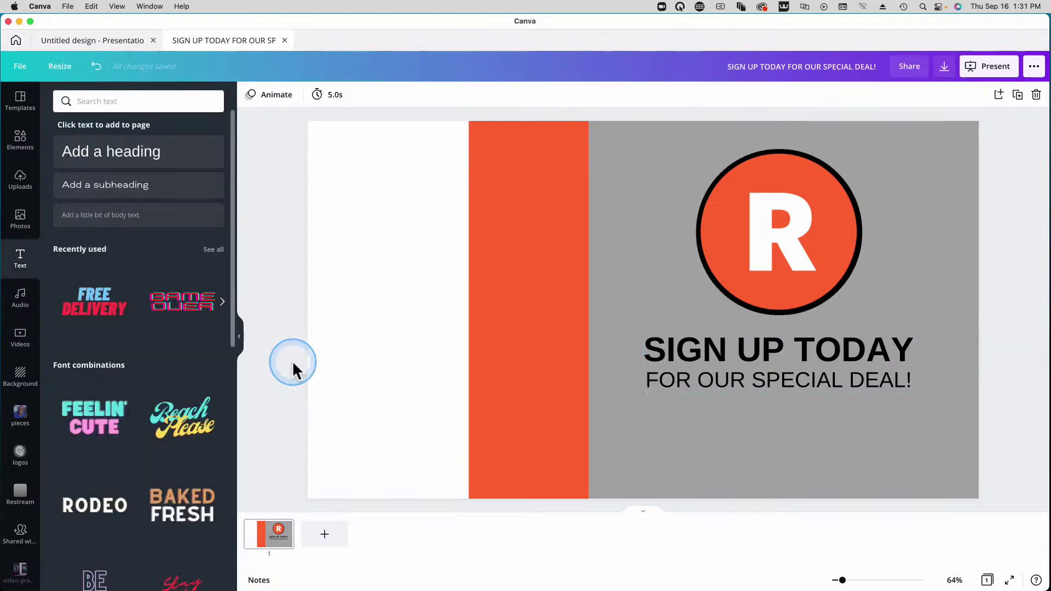
pyautogui.click(333, 95)
pyautogui.moveTo(371, 133); pyautogui.dragTo(376, 132)
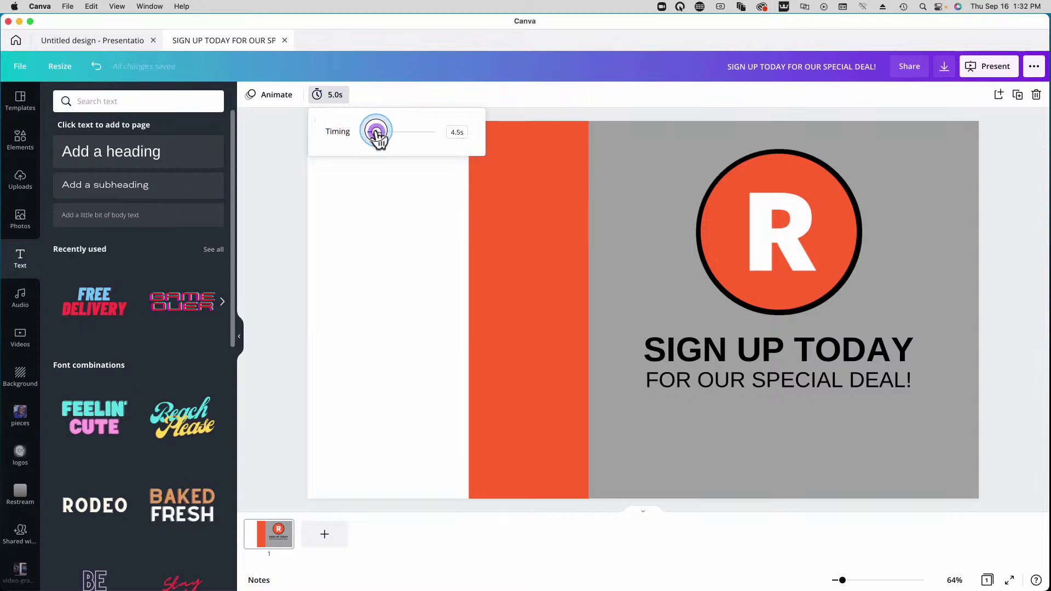
# Move the R logo and the sign-up text together slightly lower within the grey area
pyautogui.click(851, 353)
pyautogui.keyDown('shift'); pyautogui.click(815, 279); pyautogui.keyUp('shift')
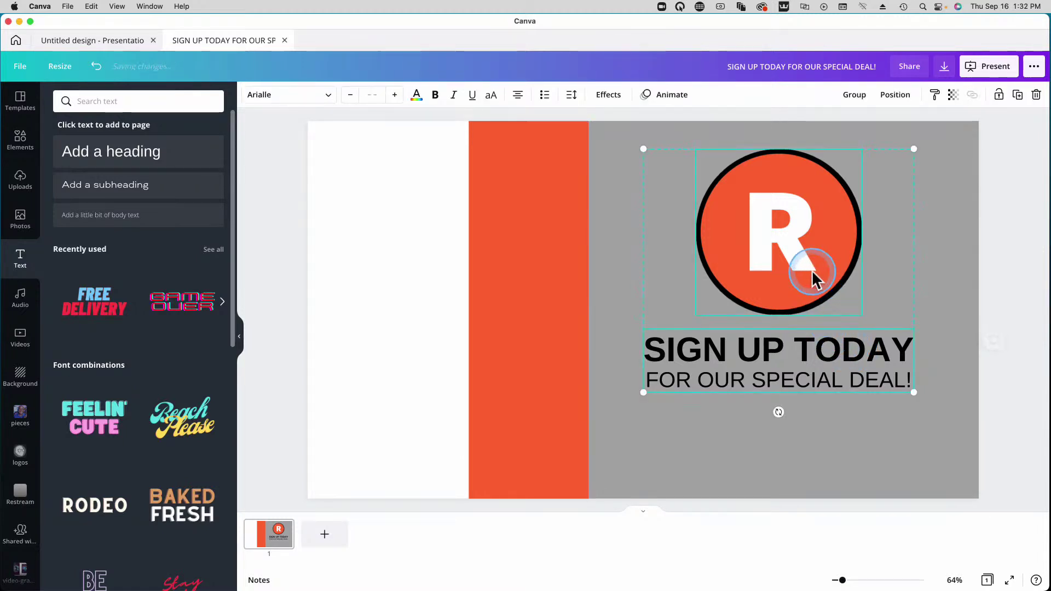
pyautogui.moveTo(805, 269); pyautogui.dragTo(804, 284)
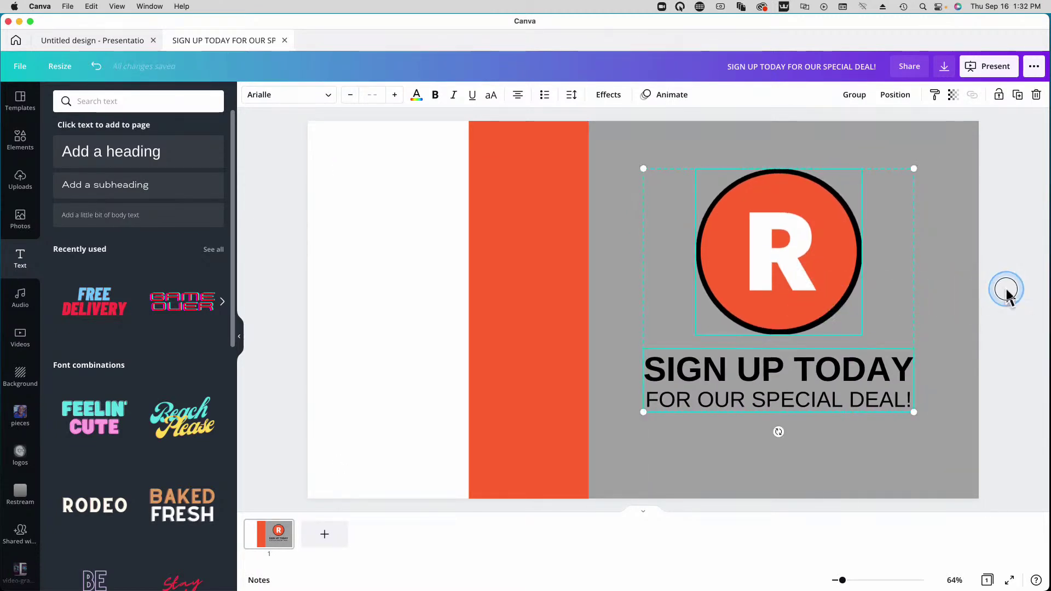
# Download the design as an MP4 video and return to the editor
pyautogui.click(944, 67)
pyautogui.click(1019, 144)
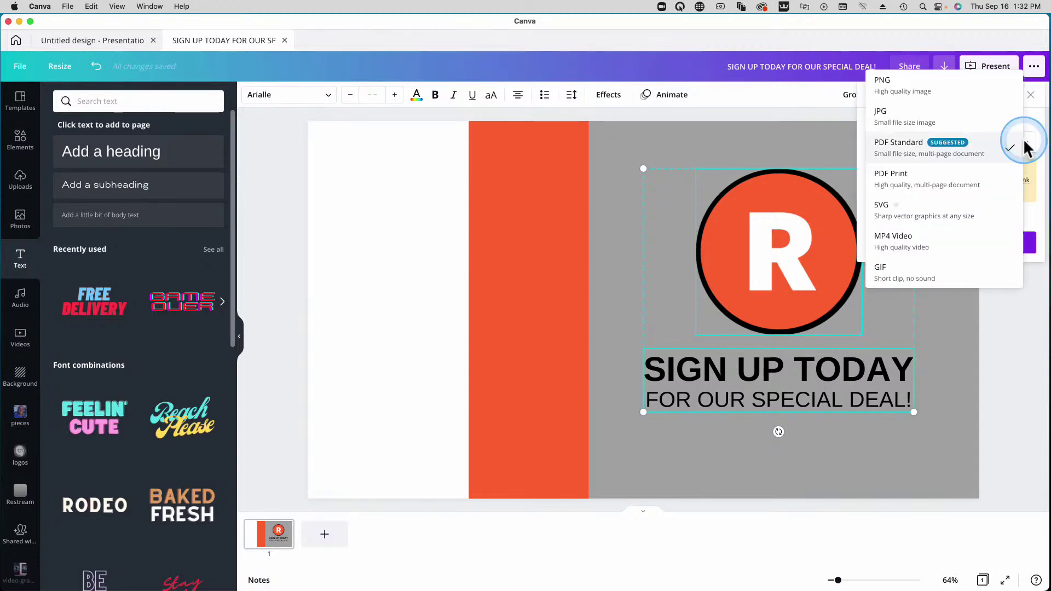
pyautogui.click(895, 241)
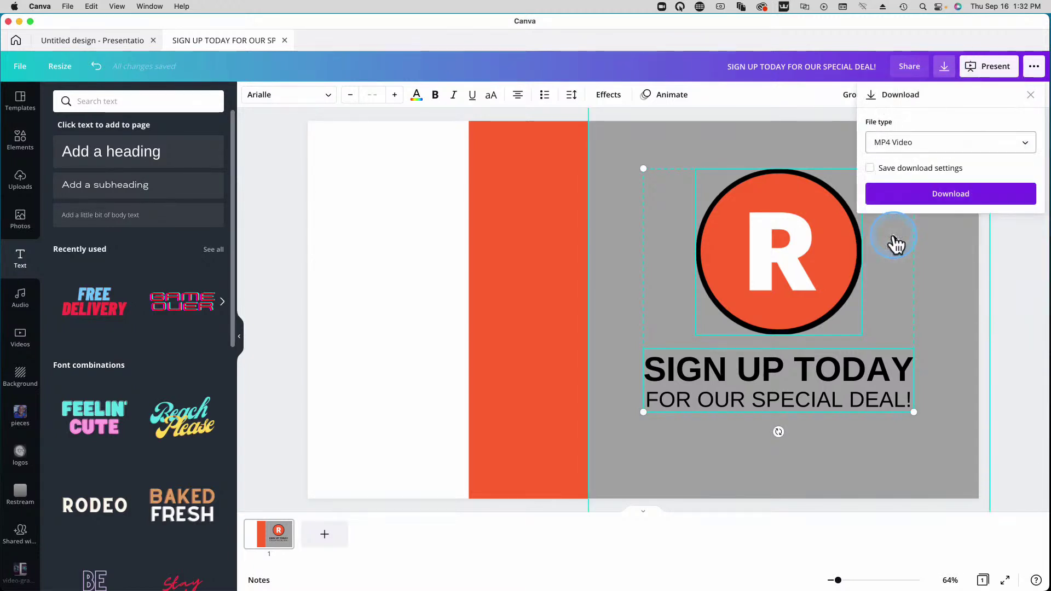
pyautogui.click(972, 200)
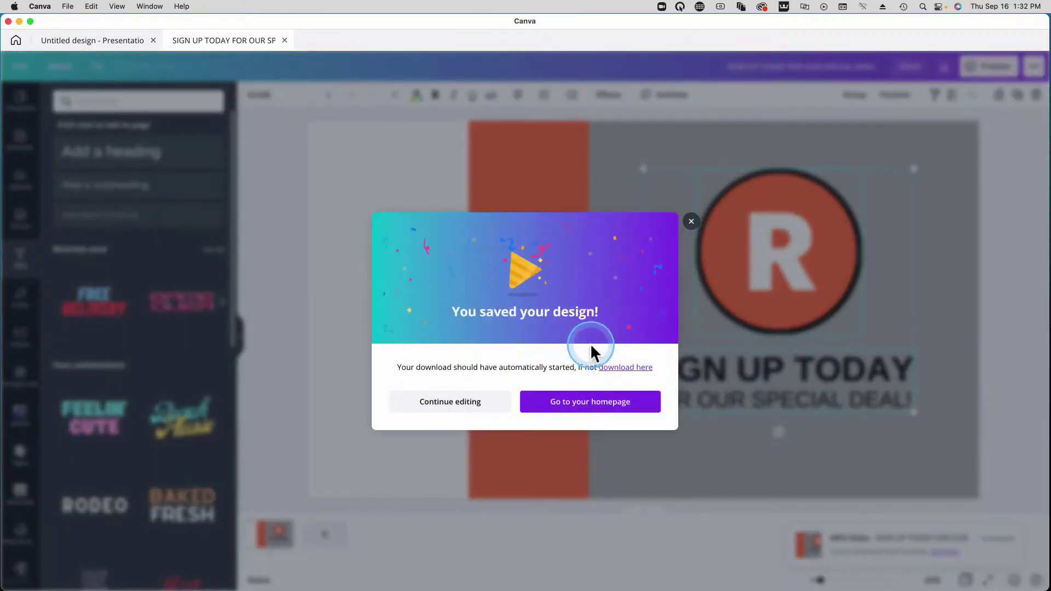
pyautogui.click(690, 222)
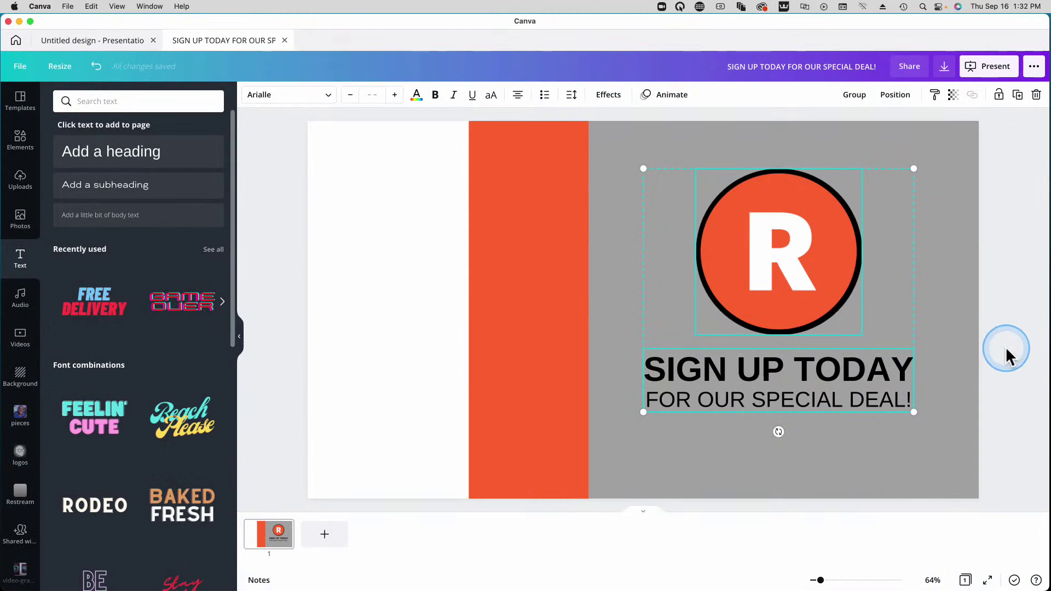